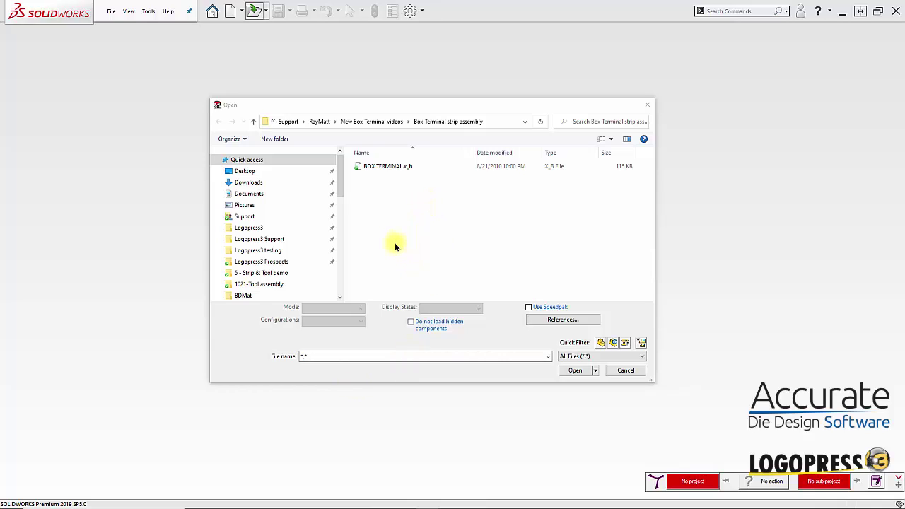
Import BOX TERMINAL.x_b from the Box Terminal strip assembly folder and heal its faulty faces with Import Diagnostics
left_click(382, 168)
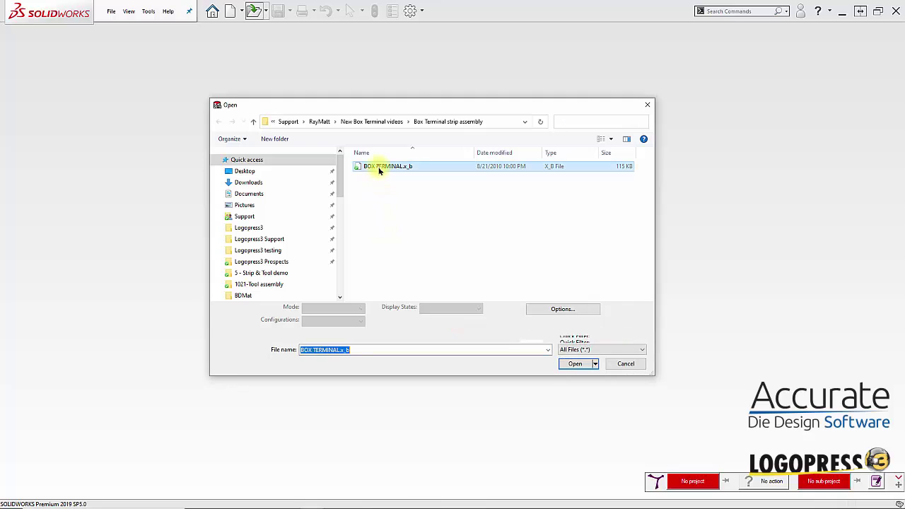
left_click(573, 364)
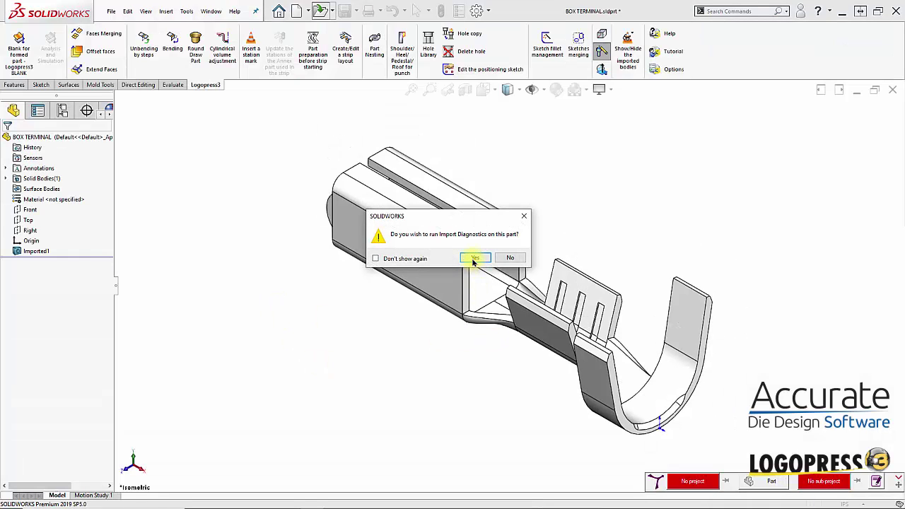
left_click(473, 259)
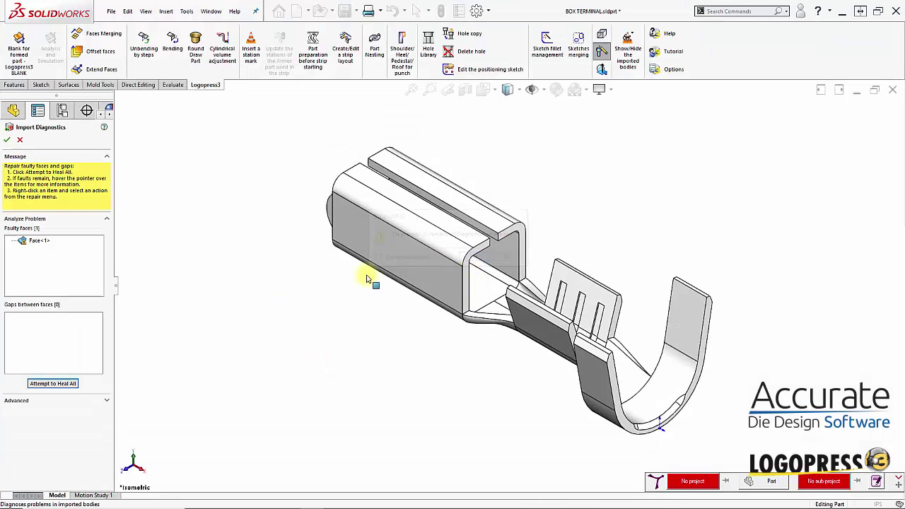
left_click(61, 384)
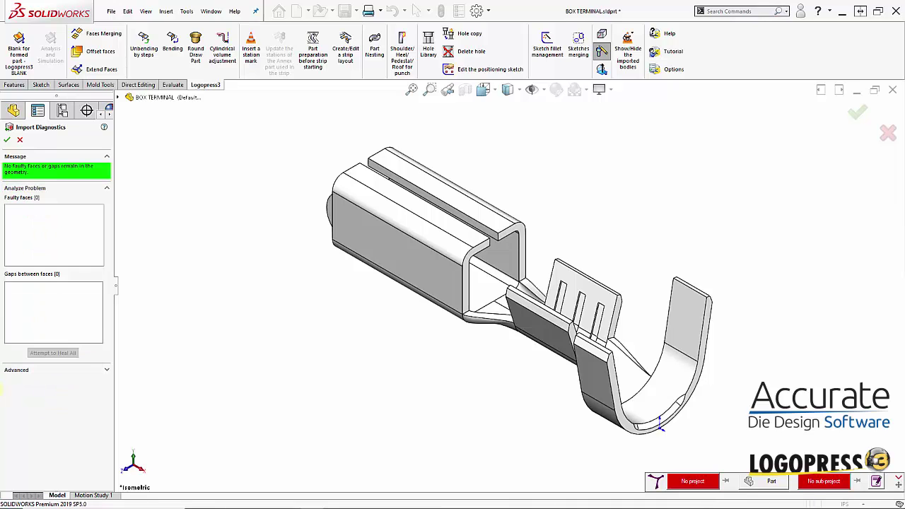
left_click(5, 140)
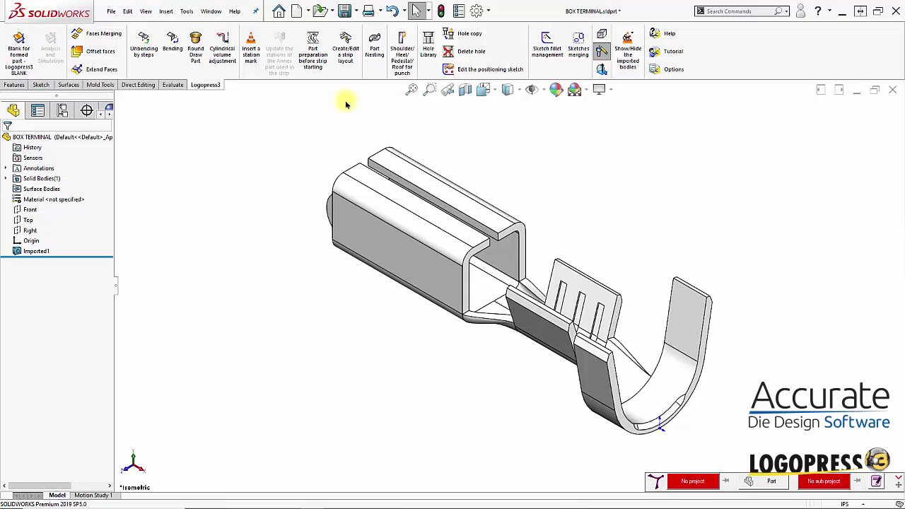
Save the imported part as BOX TERMINAL.SLDPRT in the Box Terminal strip assembly folder
key("ctrl+s")
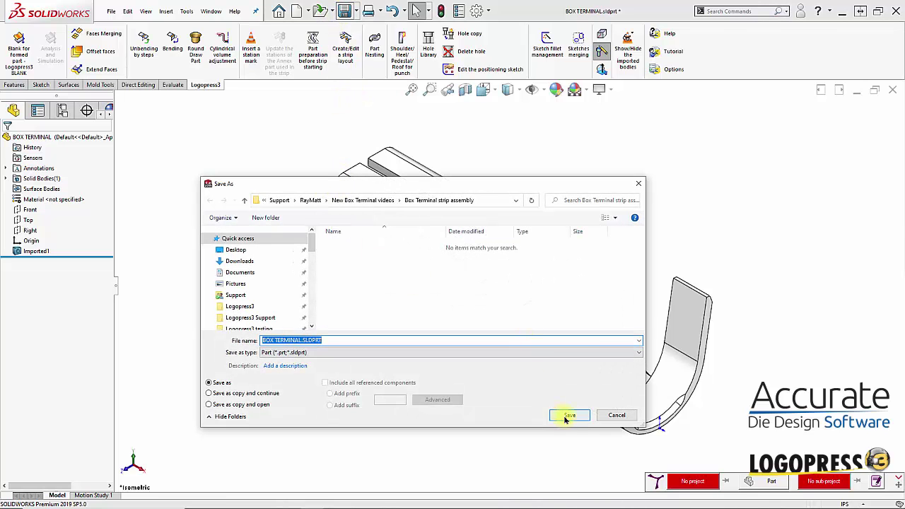
left_click(567, 417)
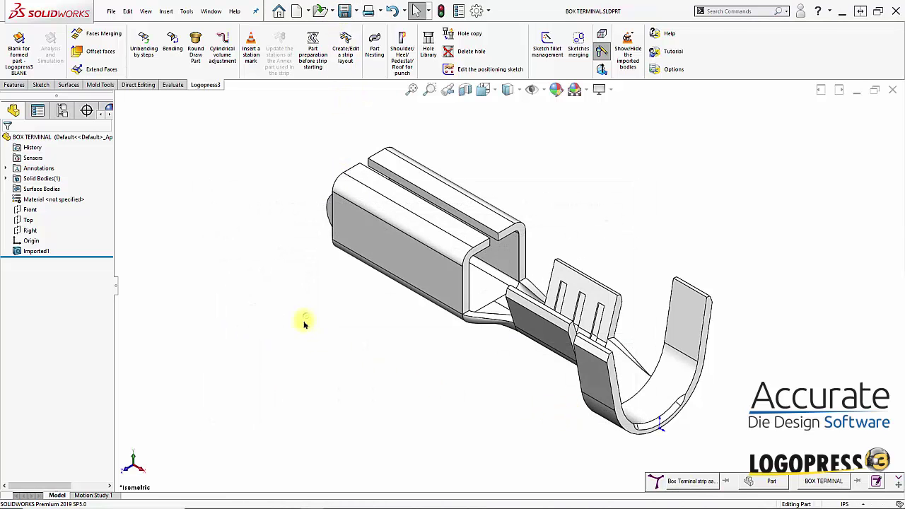
Remove the coined relief at the open crimp end and the three serration grooves using Delete Face with Delete and Patch
mouse_move(403, 396)
middle_mouse_down()
mouse_move(474, 384)
mouse_move(505, 398)
mouse_move(474, 363)
mouse_move(499, 412)
mouse_move(470, 378)
mouse_move(491, 354)
mouse_move(429, 290)
mouse_move(375, 299)
mouse_move(388, 342)
mouse_move(399, 317)
mouse_move(412, 389)
middle_mouse_up()
scroll(443, 355, "down", 3)
middle_click_drag(486, 365, 564, 396)
scroll(552, 311, "up", 5)
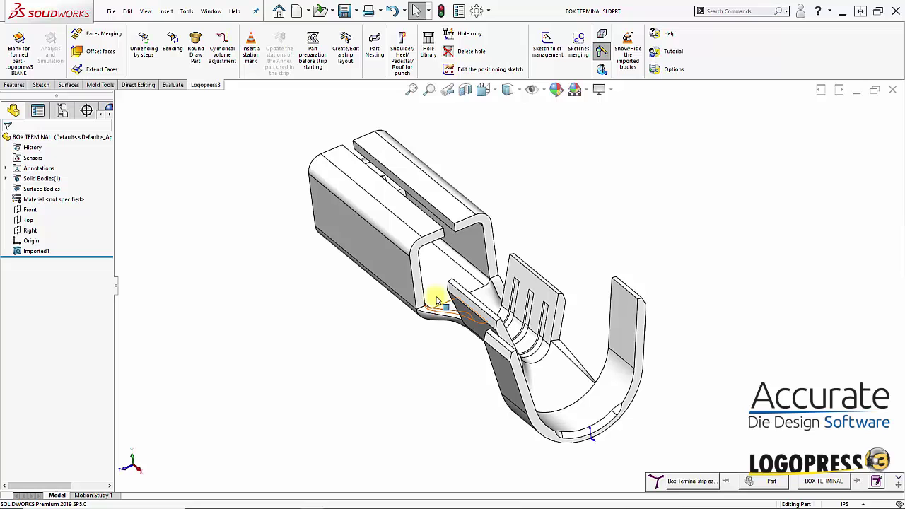
middle_click_drag(586, 439, 574, 319)
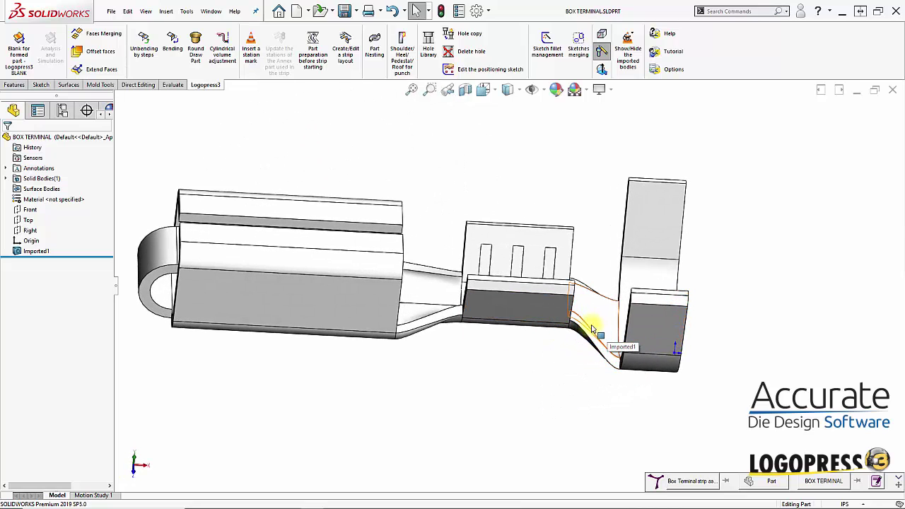
middle_click_drag(417, 318, 497, 422)
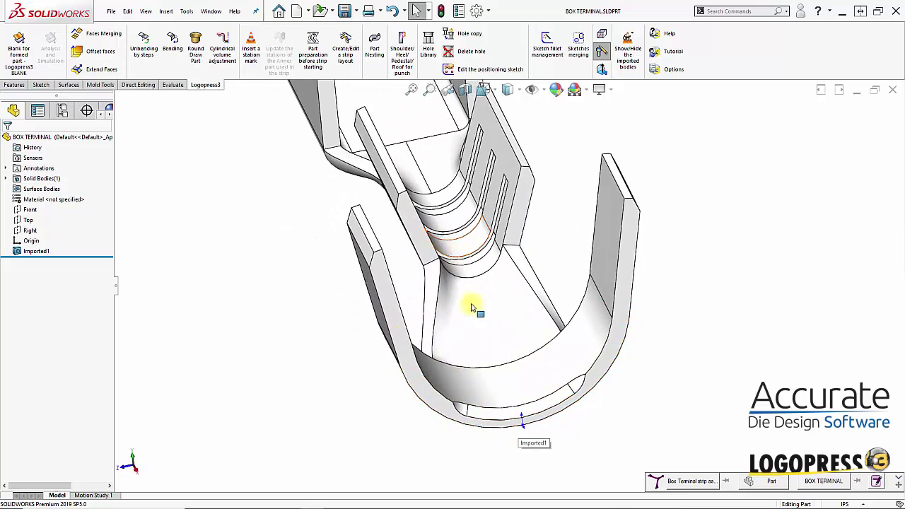
key("s")
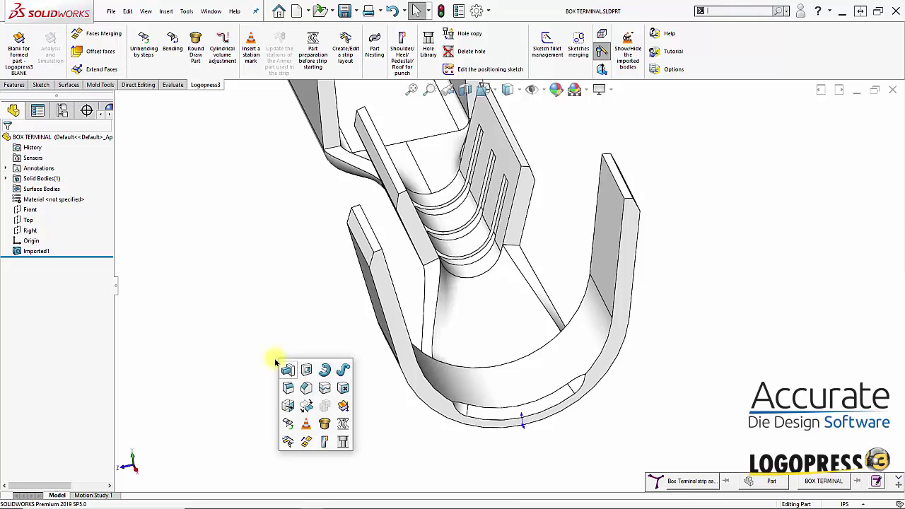
left_click(332, 388)
middle_click_drag(502, 448, 416, 457)
left_click_drag(504, 399, 559, 389)
middle_click_drag(535, 456, 427, 348)
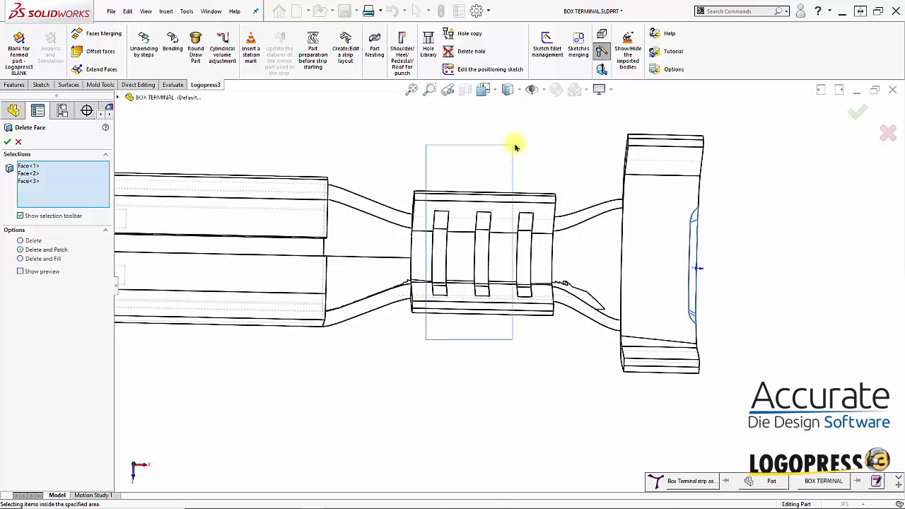
left_click_drag(515, 146, 539, 142)
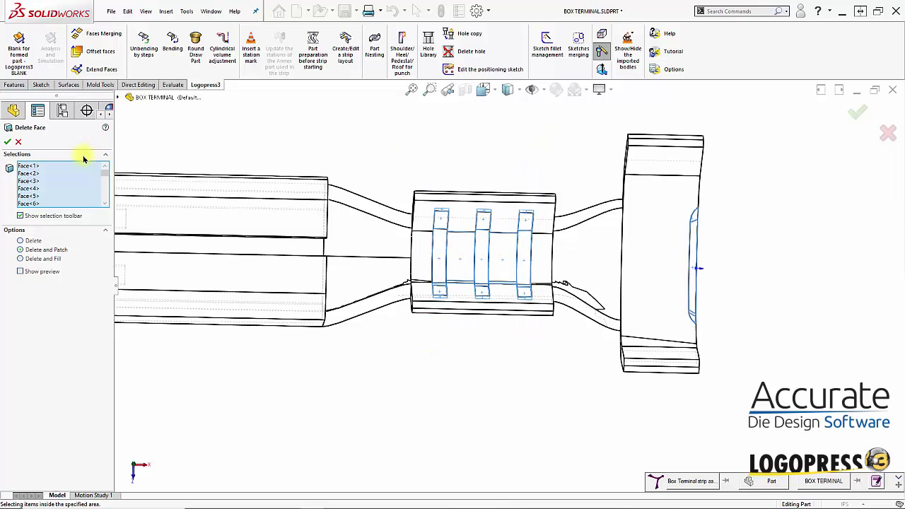
left_click(8, 142)
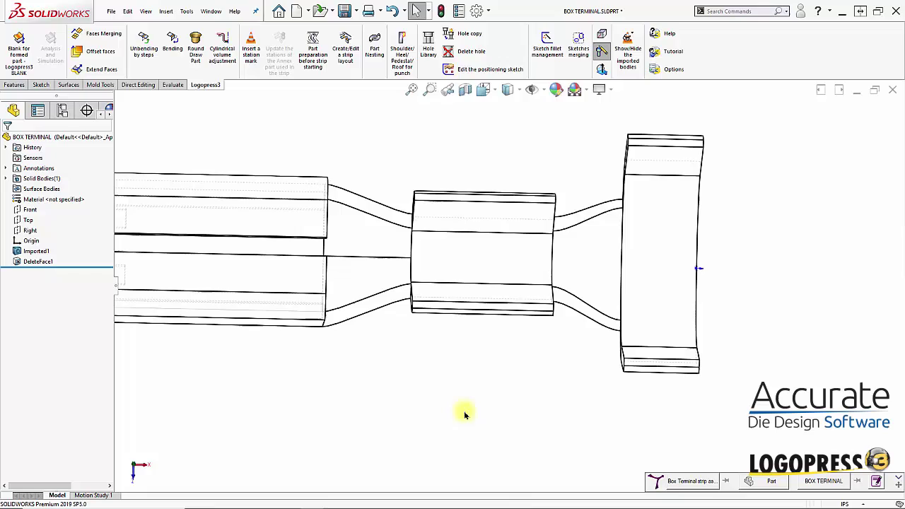
Create an intersection split line with the Front plane across the inner bottom faces, from the large crimp to the box
mouse_move(555, 352)
middle_mouse_down()
mouse_move(515, 403)
mouse_move(499, 380)
mouse_move(515, 367)
mouse_move(576, 402)
mouse_move(580, 426)
mouse_move(572, 418)
middle_mouse_up()
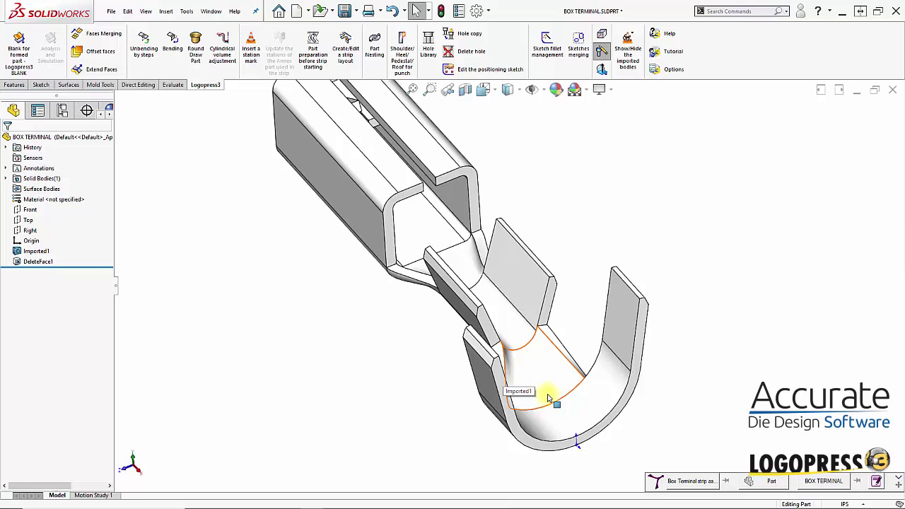
middle_click_drag(406, 272, 192, 162)
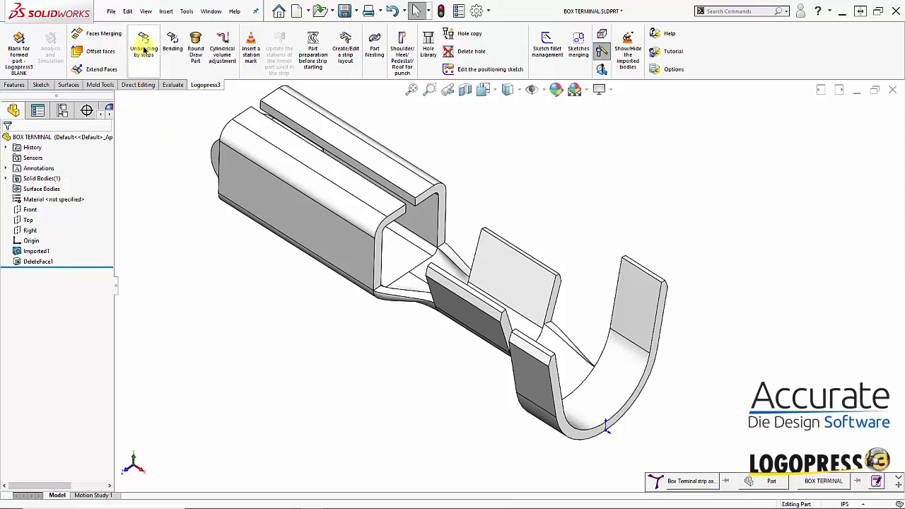
left_click(30, 209)
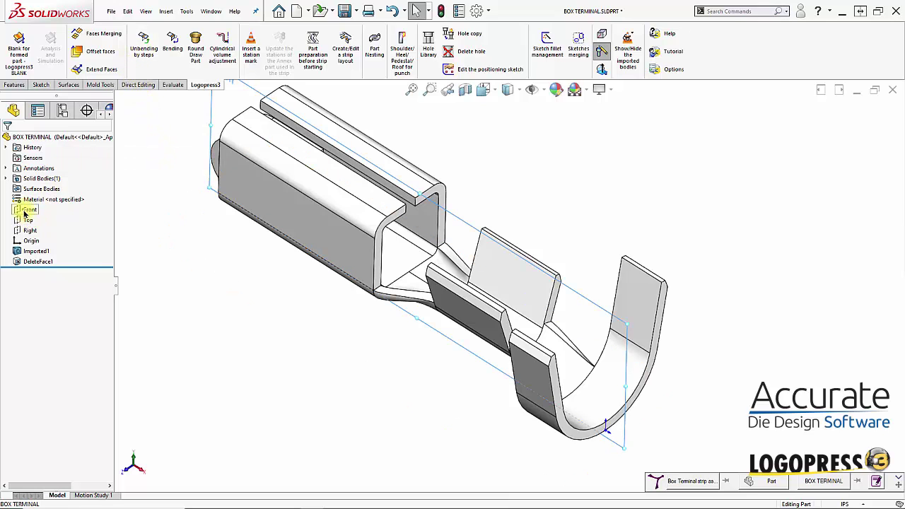
left_click(142, 85)
left_click(264, 43)
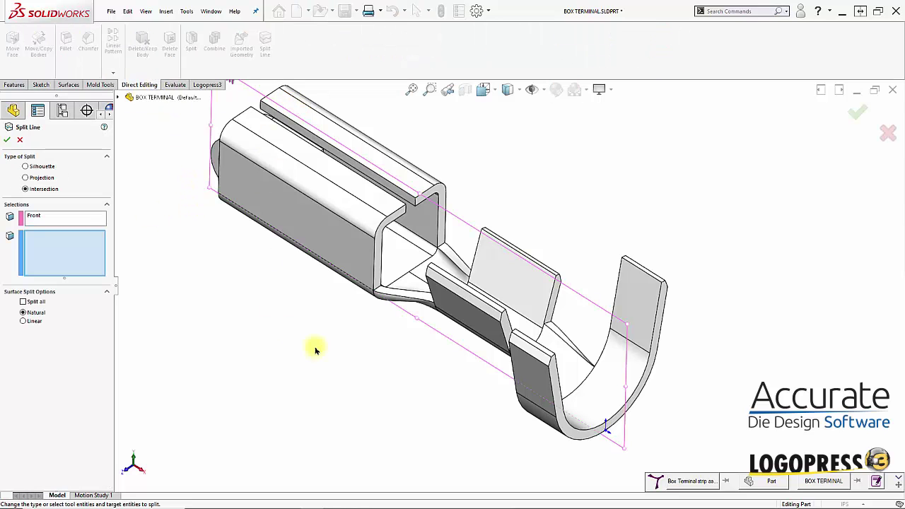
middle_click_drag(316, 350, 549, 414)
left_click(485, 403)
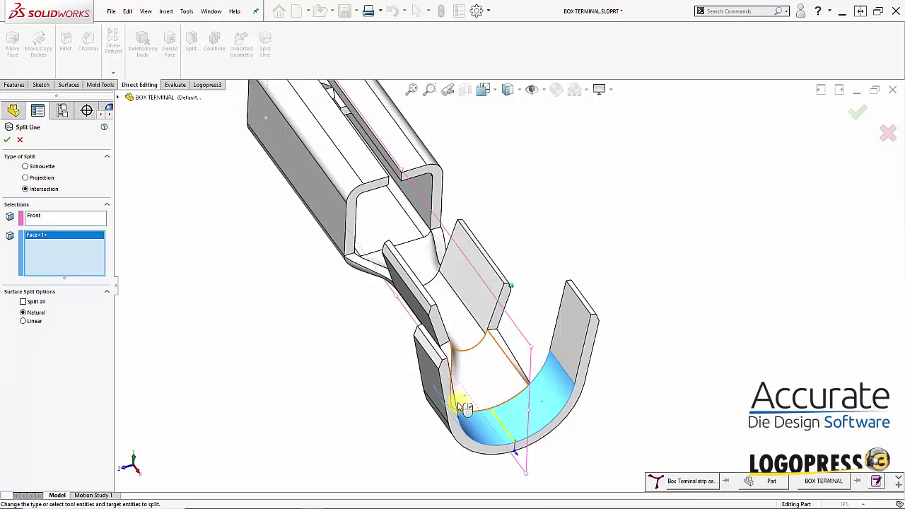
middle_click_drag(463, 408, 461, 400)
left_click(463, 375)
left_click(452, 306)
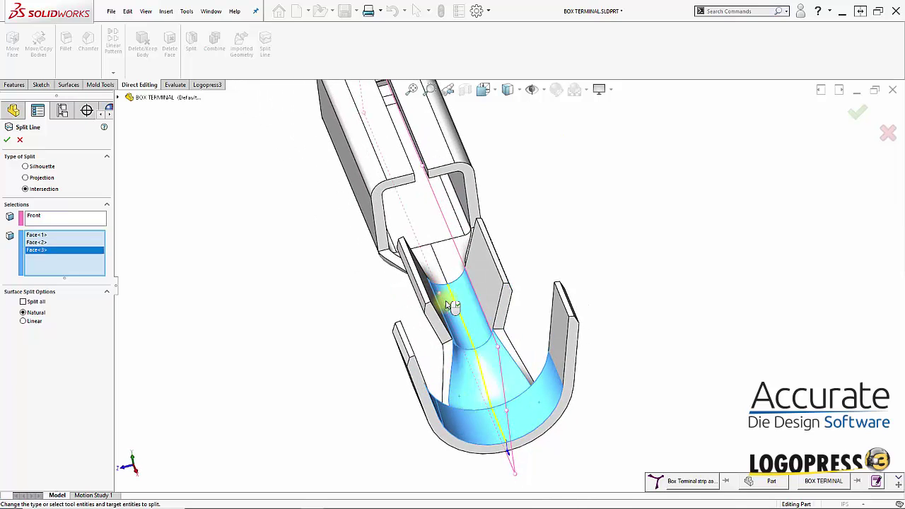
left_click(417, 231)
right_click(418, 231)
middle_click_drag(412, 392, 409, 419)
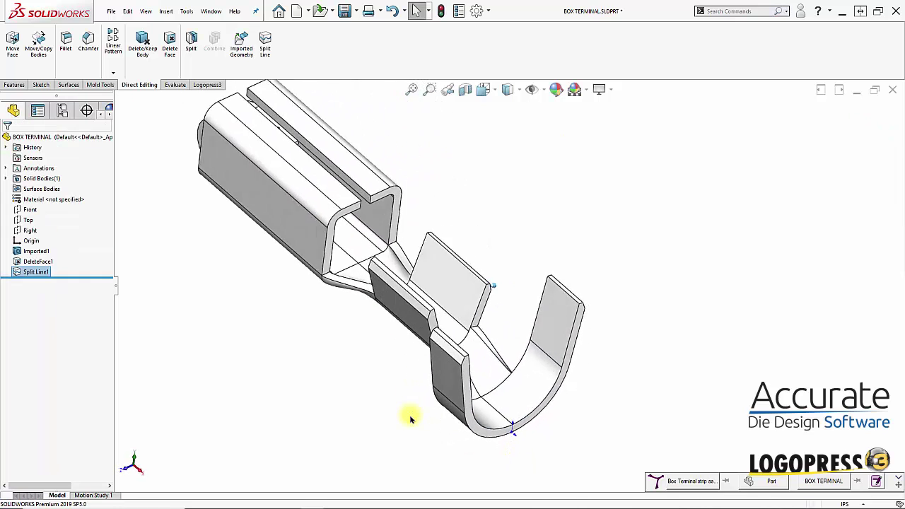
Start a Logopress3 blank for formed part, using the split line's end vertex at the large crimp as starting point
left_click(209, 85)
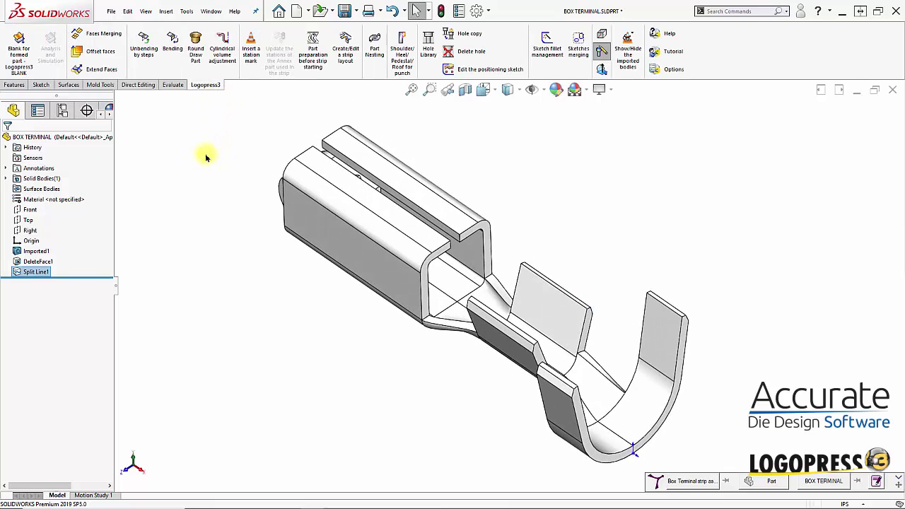
left_click(18, 53)
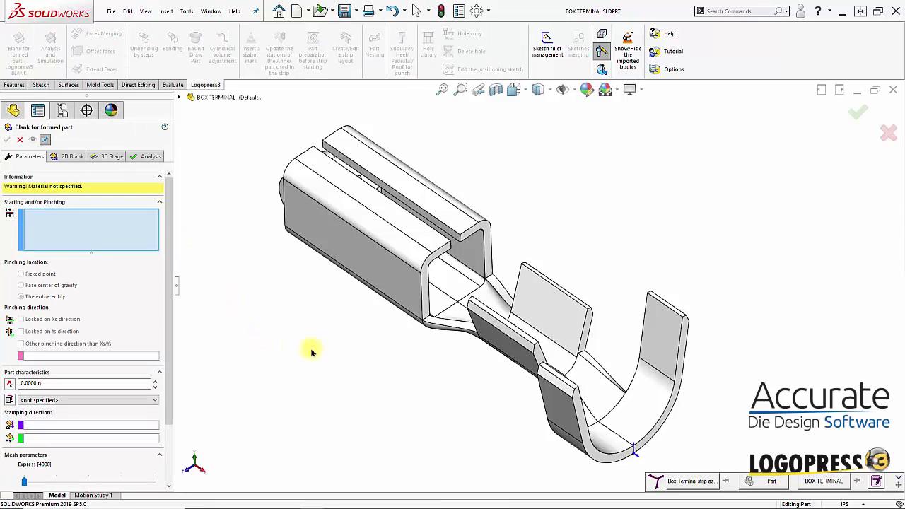
scroll(437, 379, "down", 8)
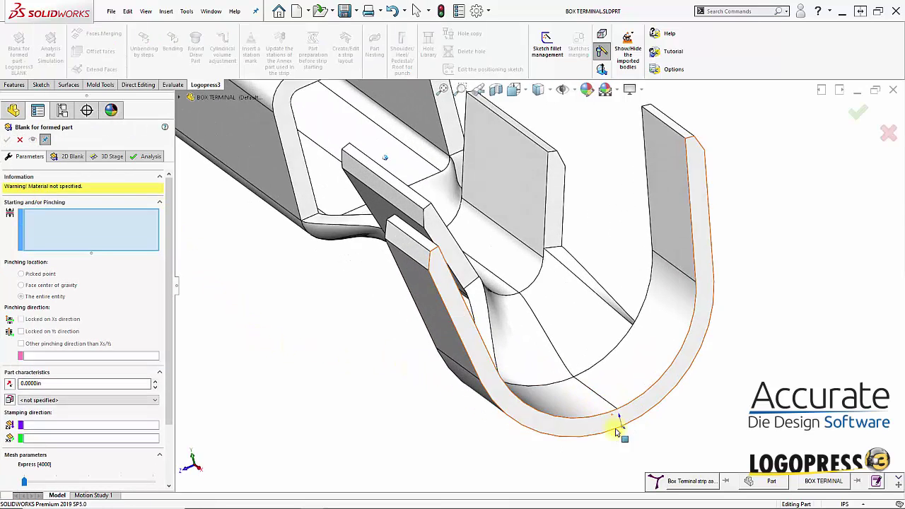
middle_click_drag(615, 431, 623, 383)
left_click(619, 388)
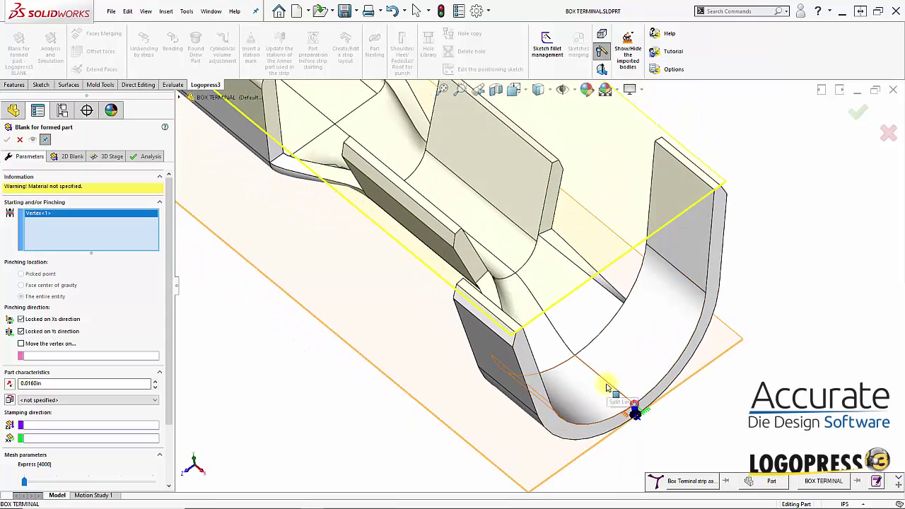
Add the tangent chain of split-line edges as pinching entities and unlock these edges in the Xs direction
right_click(608, 386)
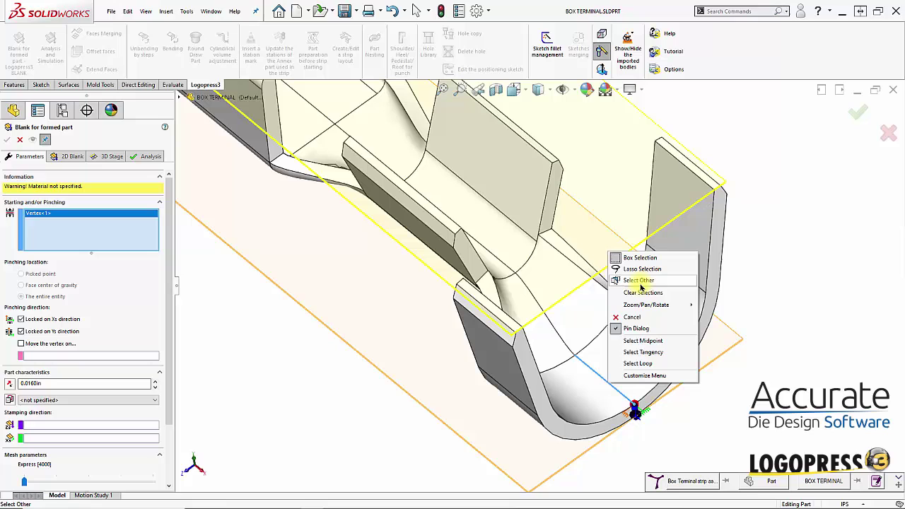
left_click(643, 351)
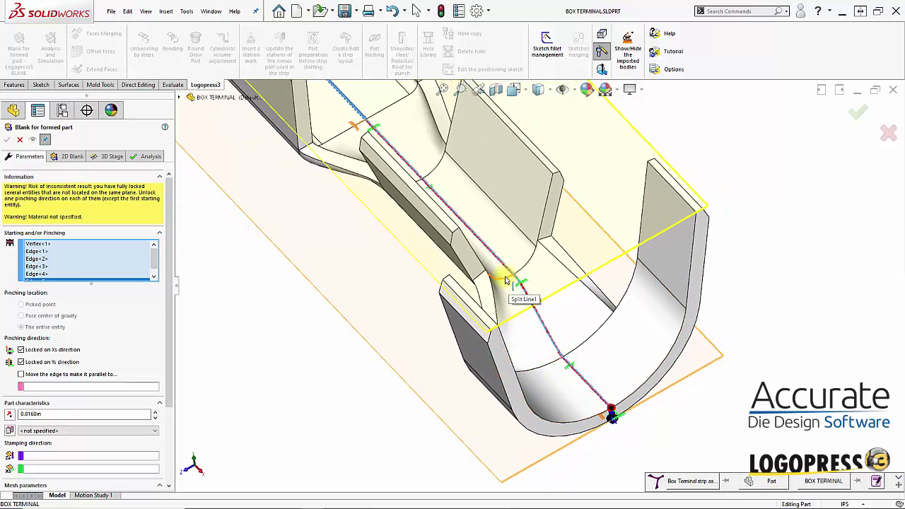
left_click(35, 251, "shift")
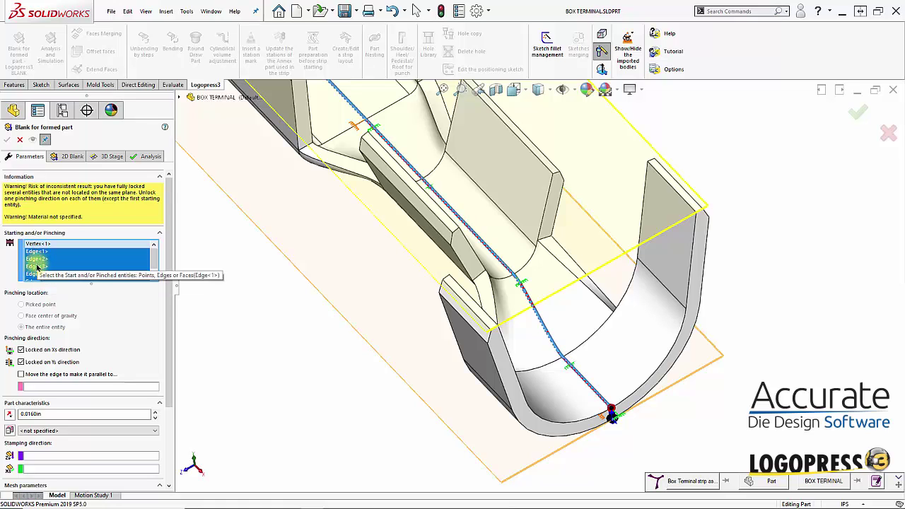
left_click(41, 350)
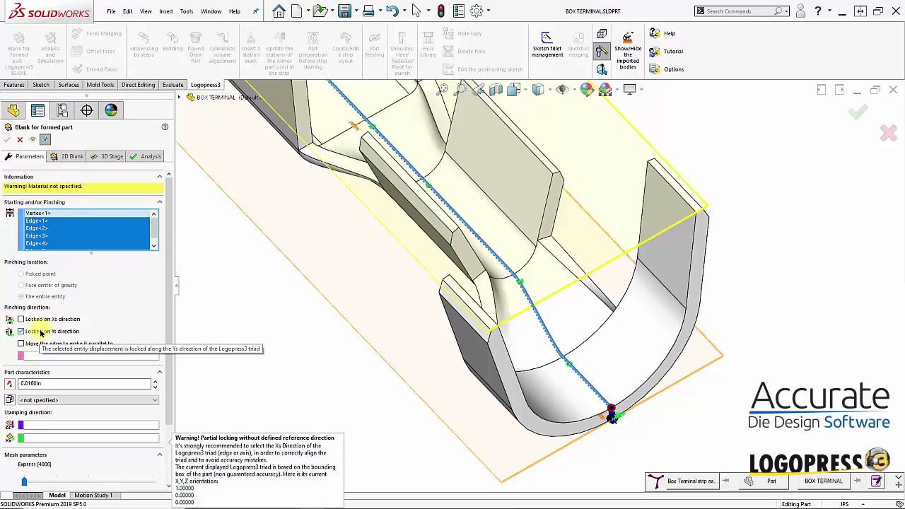
Assign CuZn37 Half Hard as the blank's material
scroll(515, 333, "up", 3)
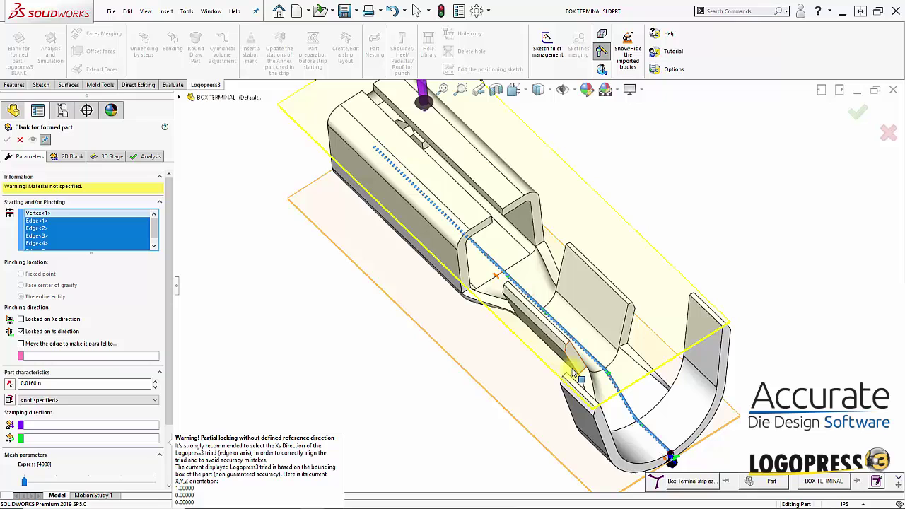
middle_click_drag(513, 431, 467, 332)
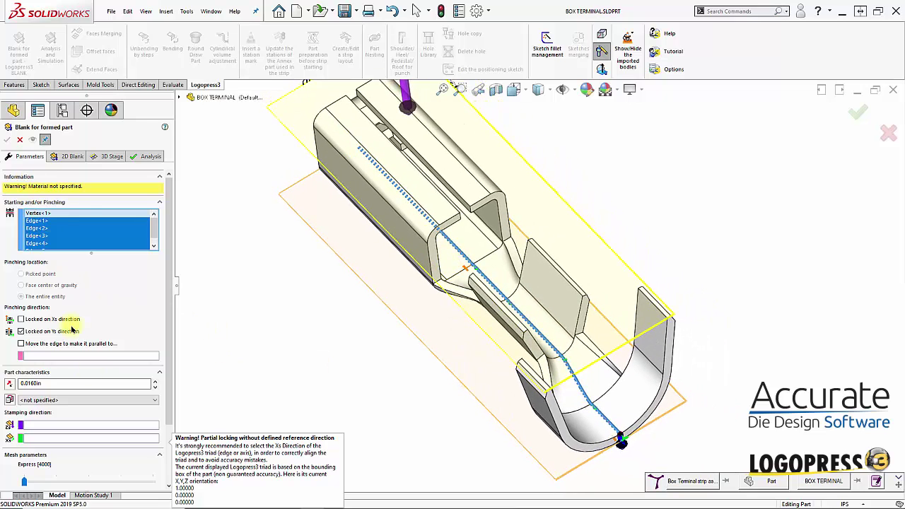
left_click(145, 400)
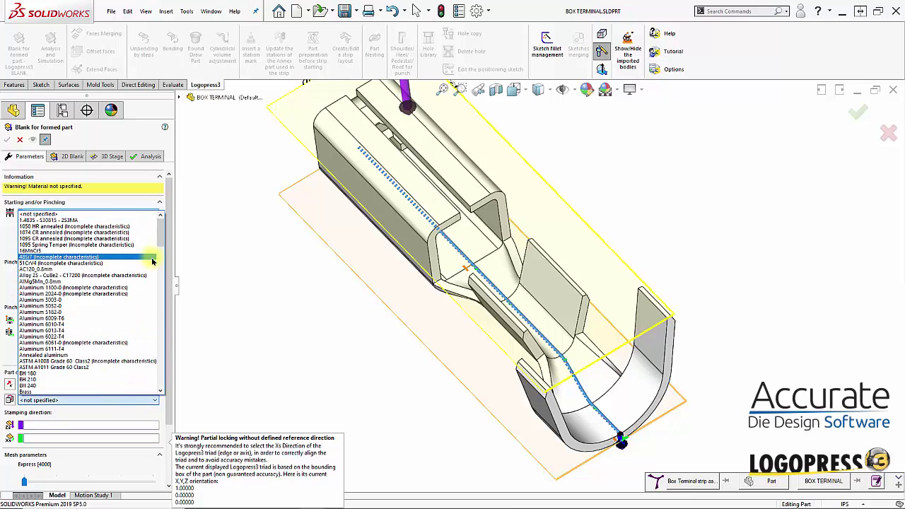
left_click(160, 284)
left_click(162, 288)
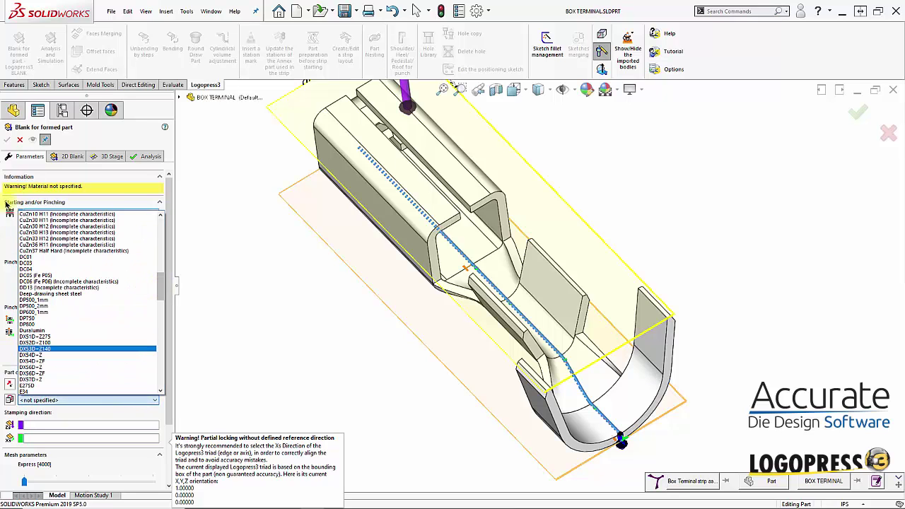
left_click(45, 251)
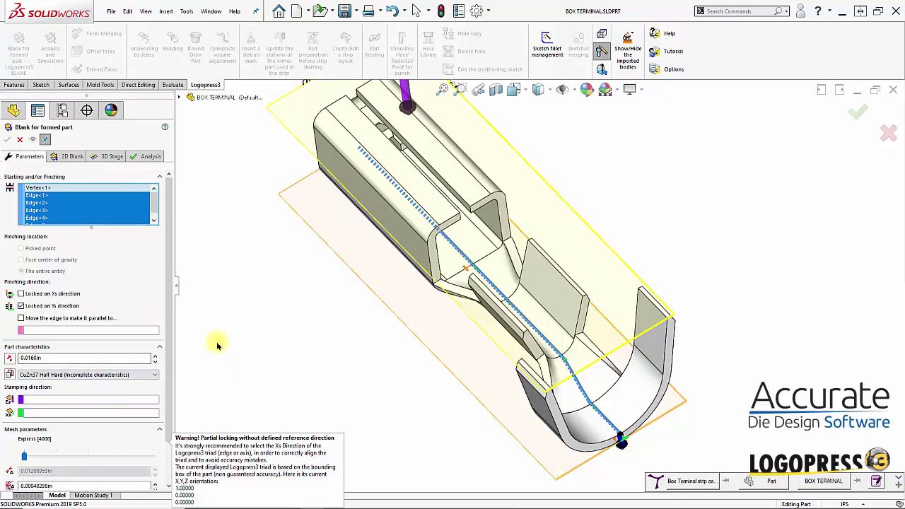
Compute the terminal's 2D blank from the defined starting and pinching entities
left_click(71, 157)
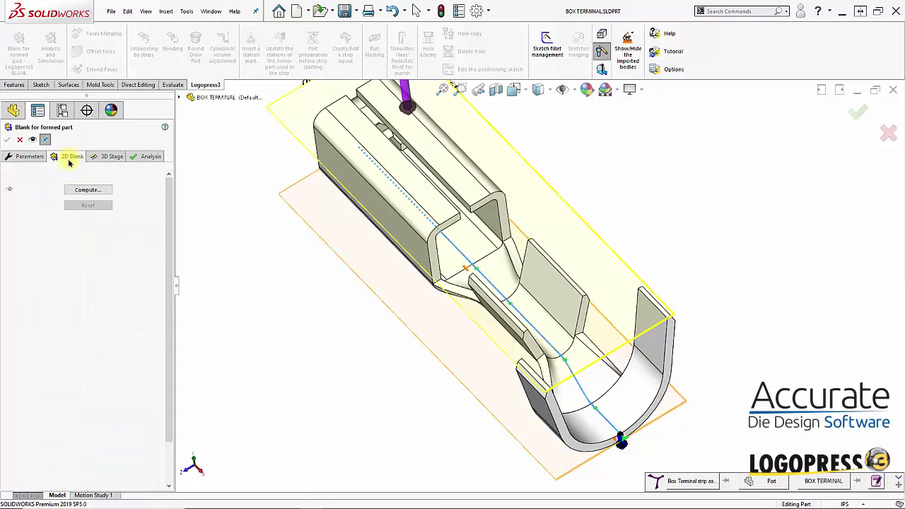
left_click(86, 190)
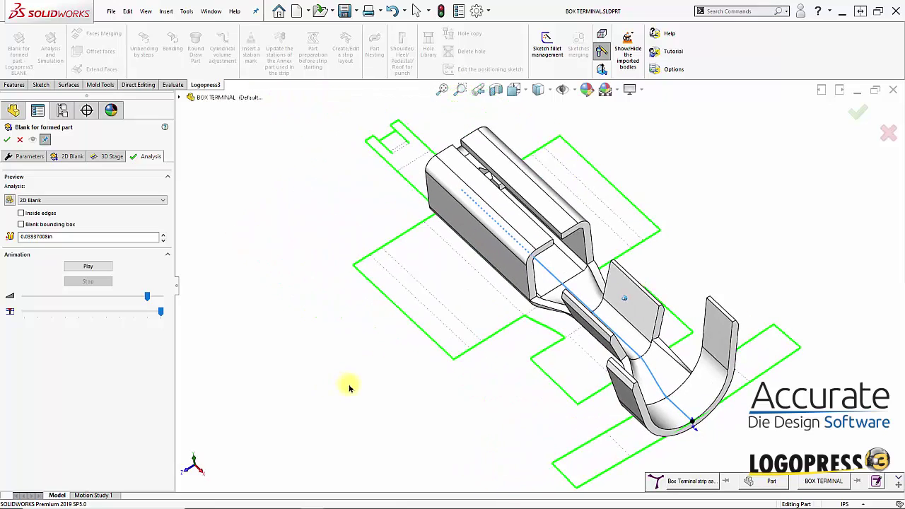
Preview the Mesh and Thickness variation analyses, switch back to the 2D Blank analysis and accept the blank
left_click(68, 200)
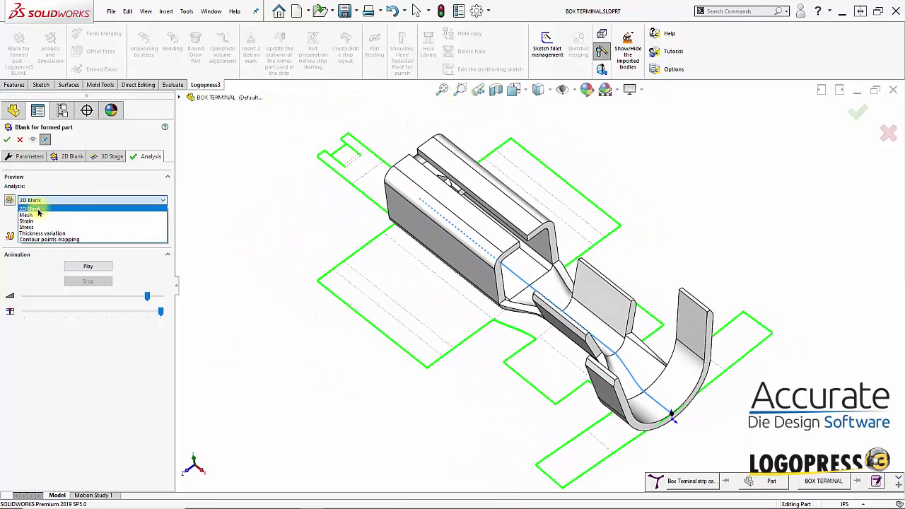
left_click(35, 216)
left_click(36, 200)
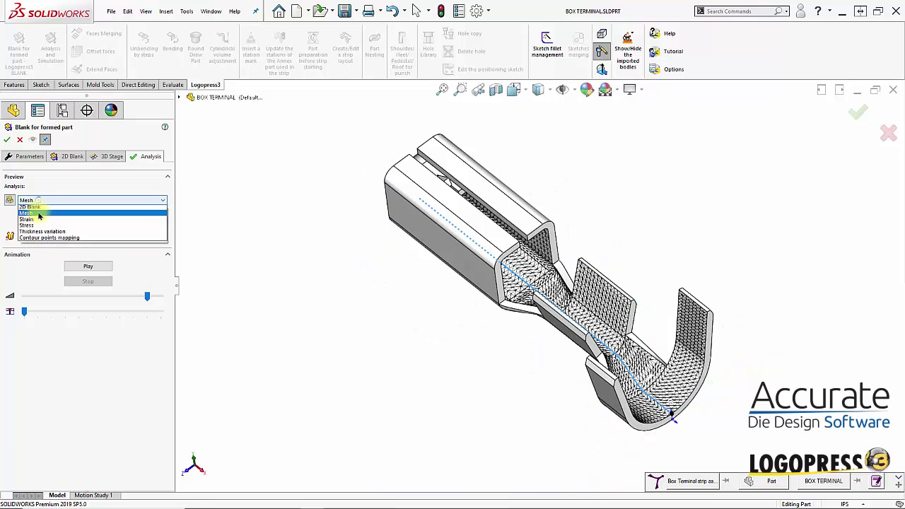
left_click(38, 234)
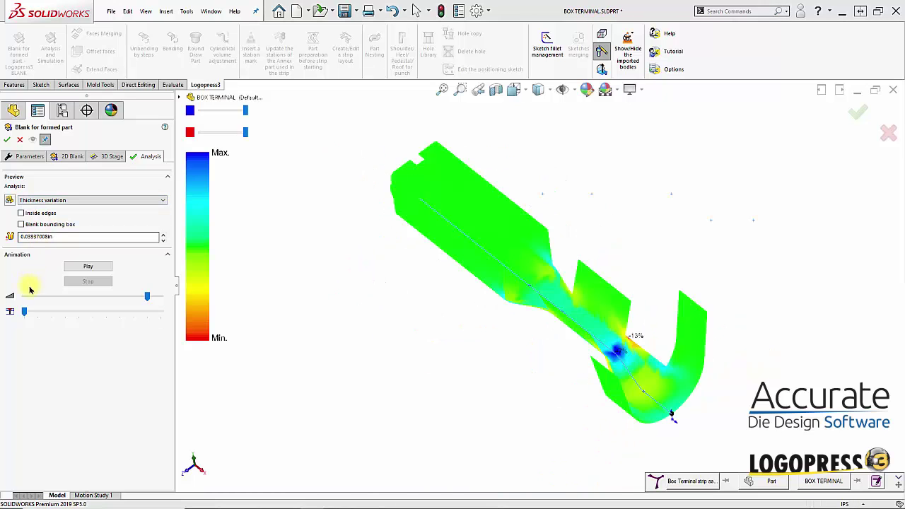
left_click(40, 201)
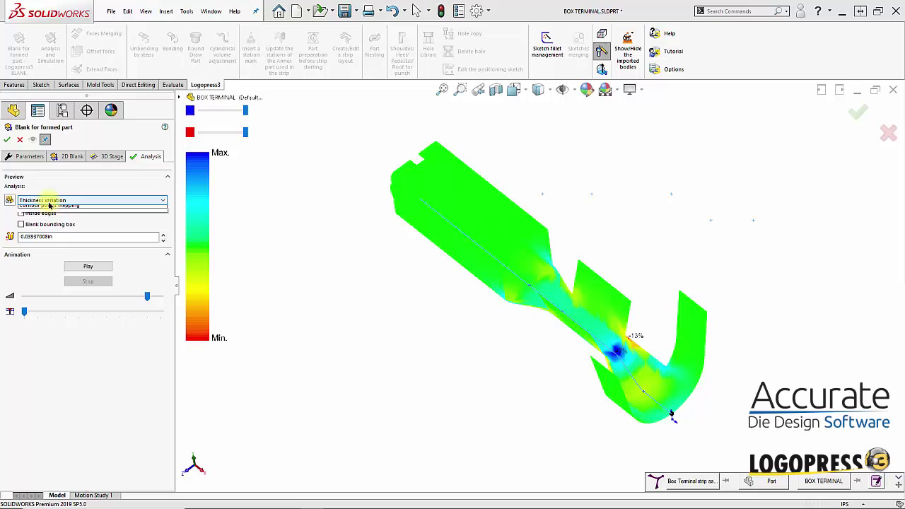
left_click(41, 208)
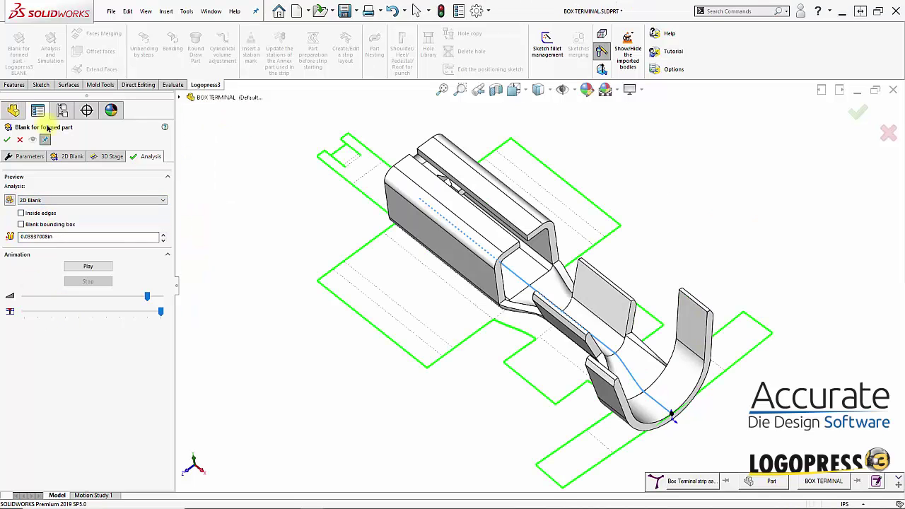
left_click(7, 139)
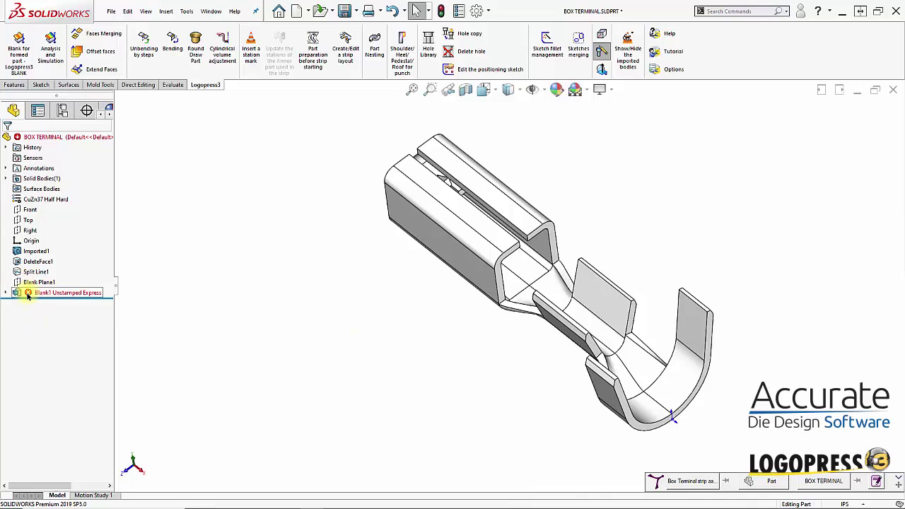
Examine the computed blank sketch's outline around the formed part, especially the narrow forked tab beyond the box's rear end
left_click(7, 292)
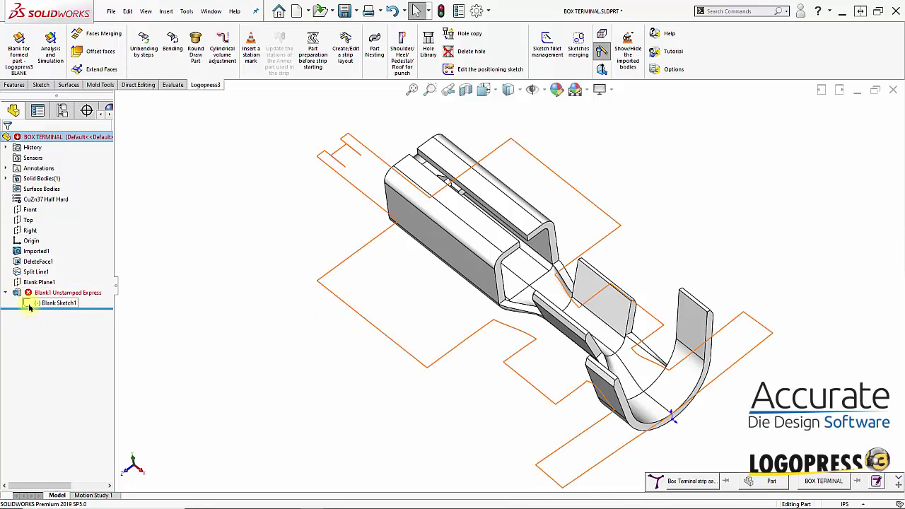
left_click(35, 305)
middle_click_drag(426, 294, 447, 290)
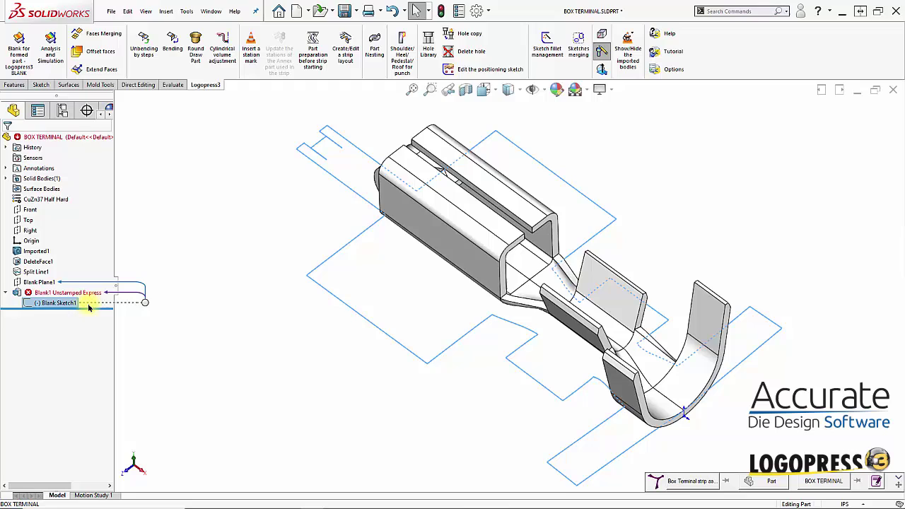
mouse_move(17, 294)
scroll(313, 299, "down", 8)
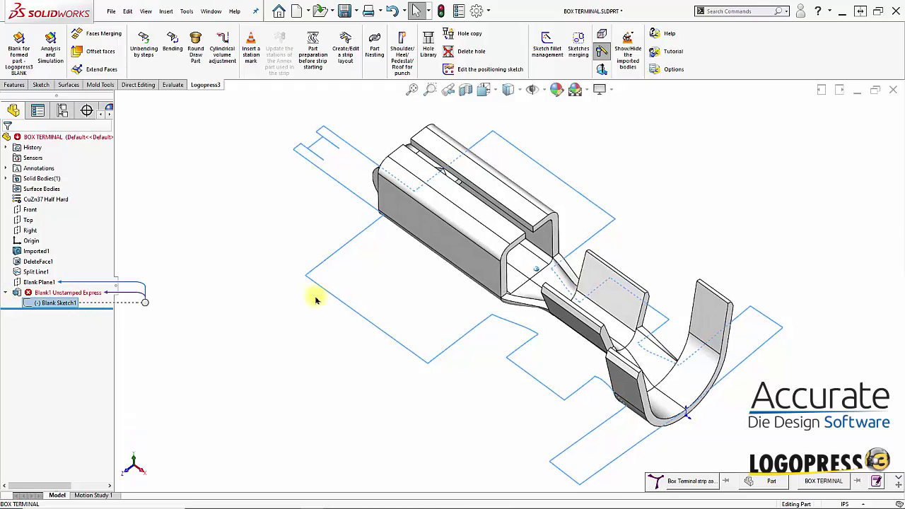
mouse_move(336, 318)
middle_mouse_down("ctrl")
mouse_move(330, 354)
mouse_move(281, 344)
middle_mouse_up("ctrl")
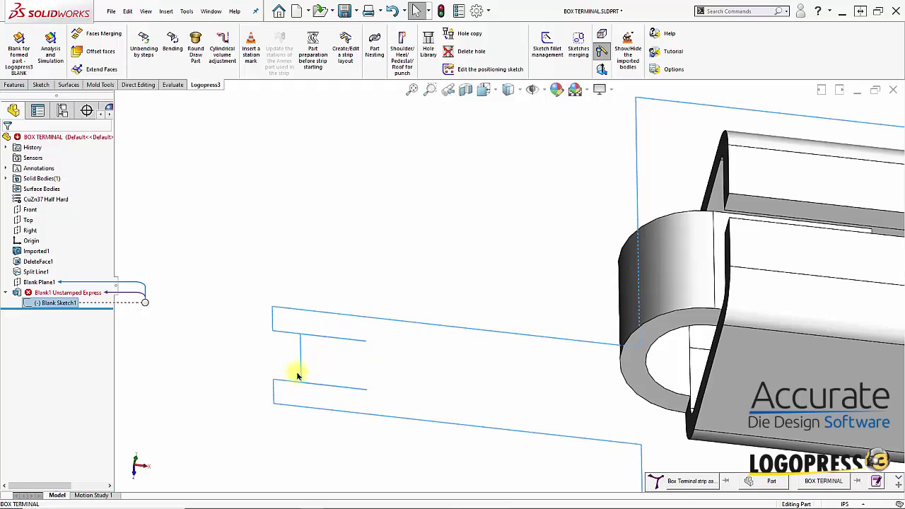
middle_click_drag(297, 376, 378, 346)
scroll(379, 346, "up", 2)
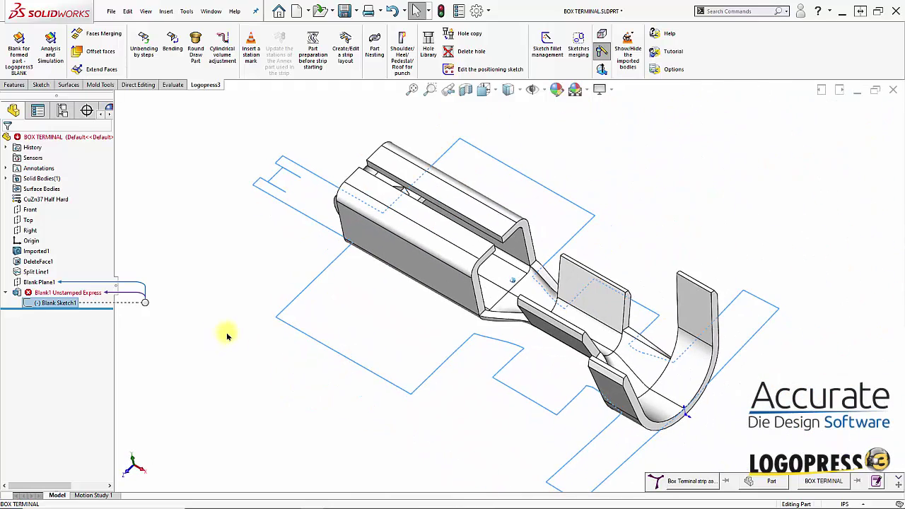
Suppress the Unstamped Express blank feature
left_click(16, 293)
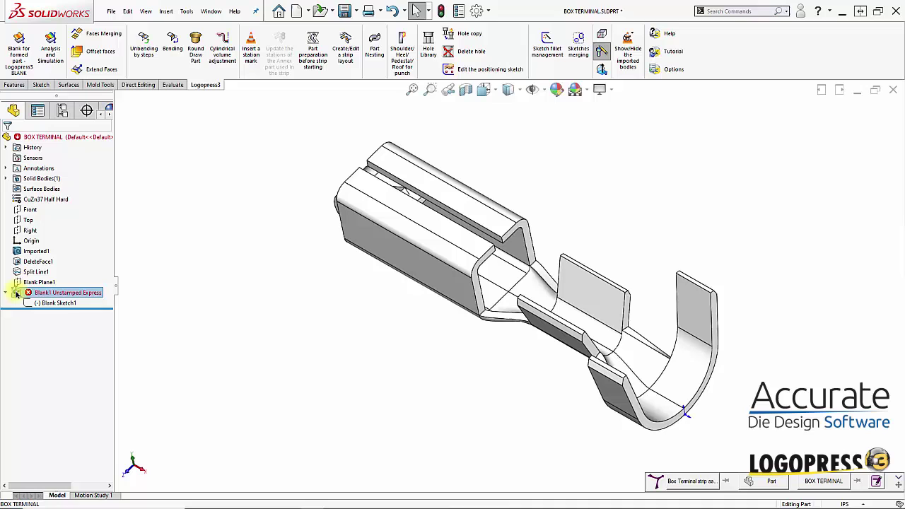
left_click(54, 262)
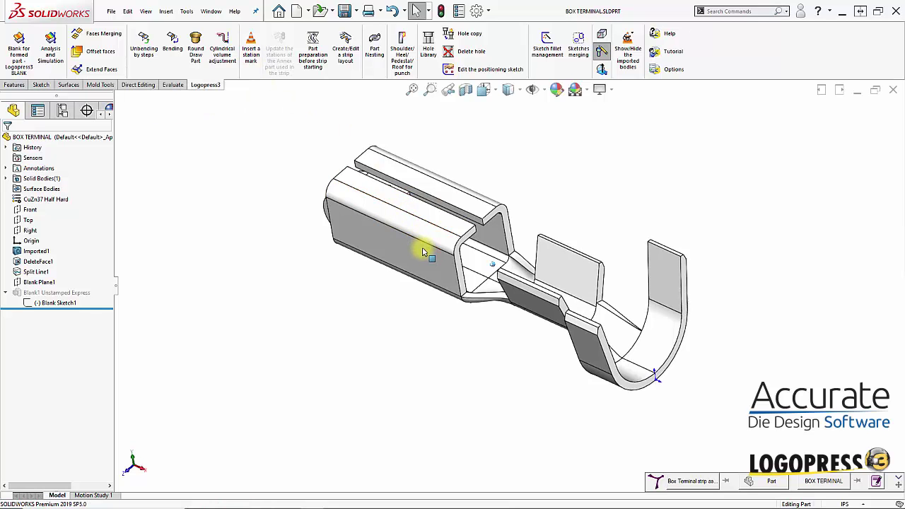
Insert a station mark after the blank and name it 010 FINISHED PART (CLOSE BOX SIDES)
middle_click_drag(425, 248, 338, 198)
key("ctrl+7")
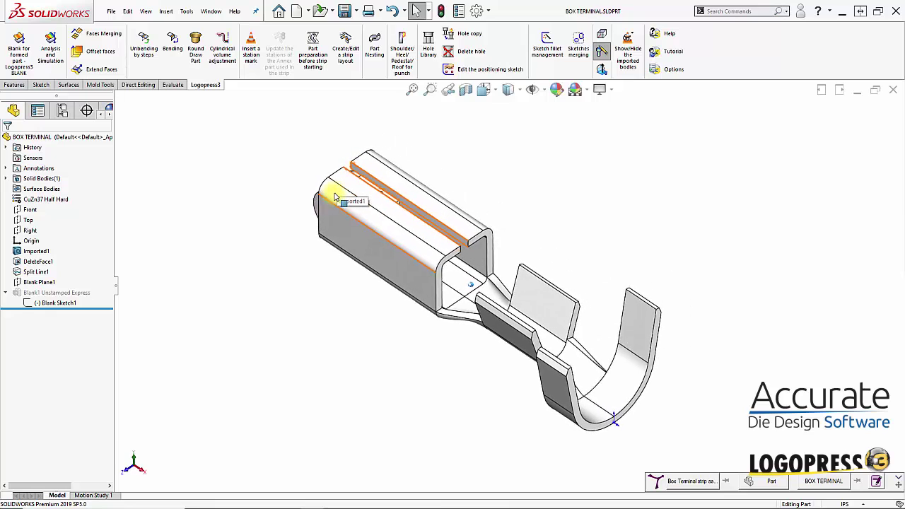
left_click(252, 45)
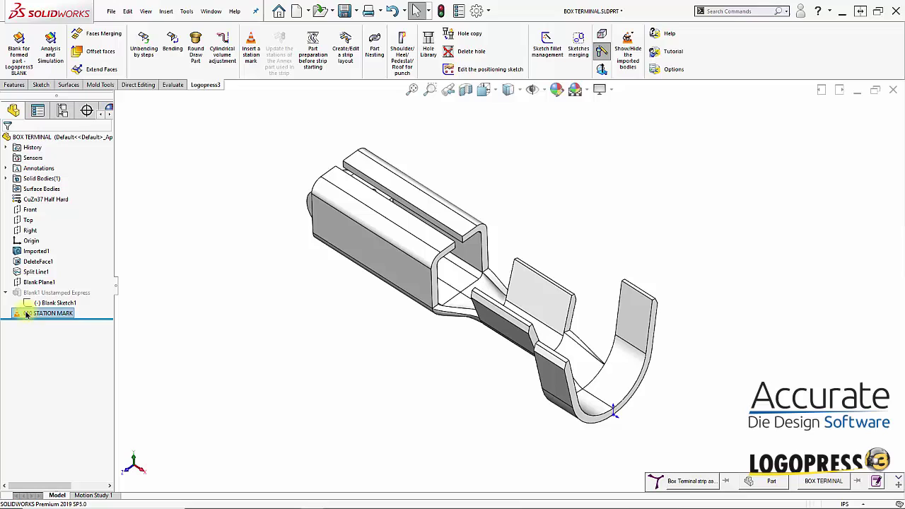
left_click(29, 315)
left_click(36, 315)
left_click_drag(34, 313, 147, 316)
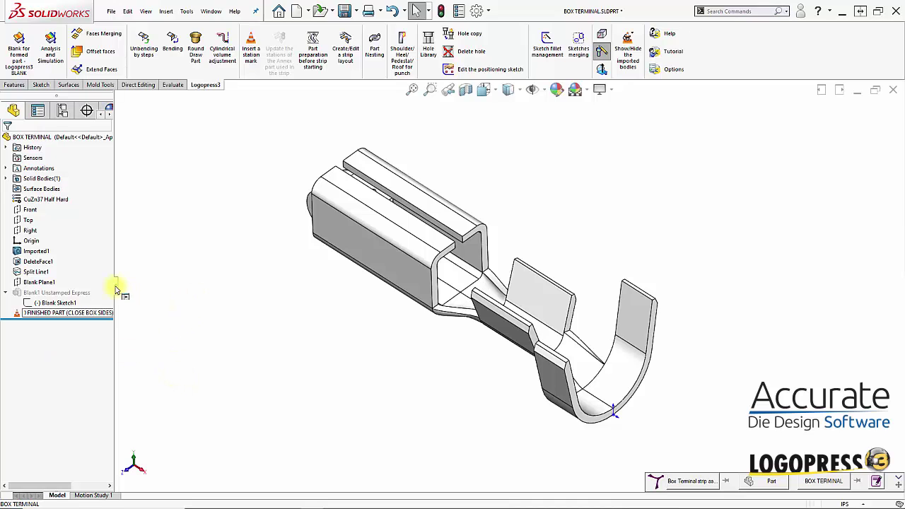
left_click_drag(117, 287, 136, 288)
left_click(211, 327)
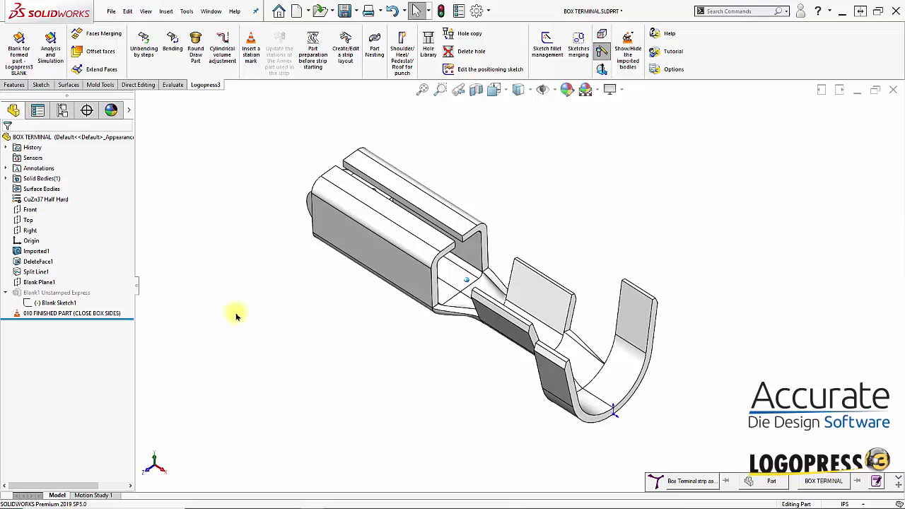
Start a Split using the box's front end face, both end faces of the small crimp and the large crimp's rear face as trim tools
key("ctrl+1")
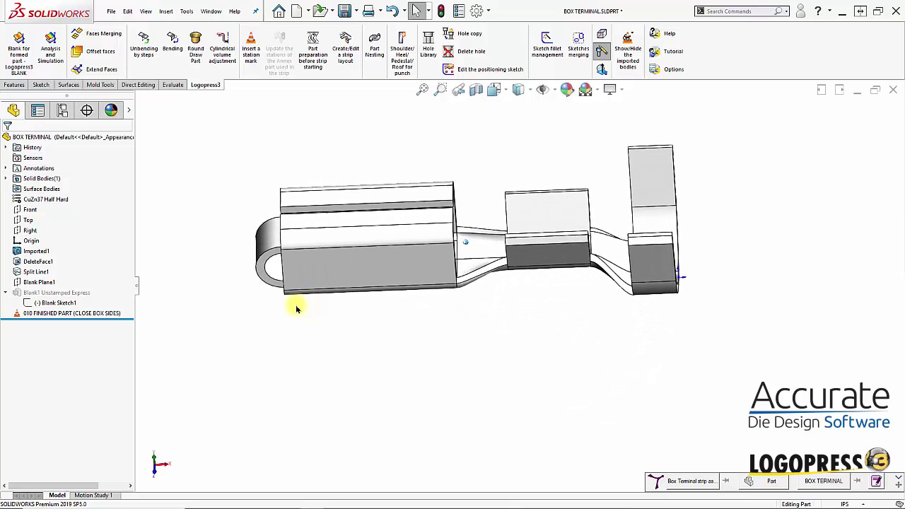
scroll(297, 309, "down", 1)
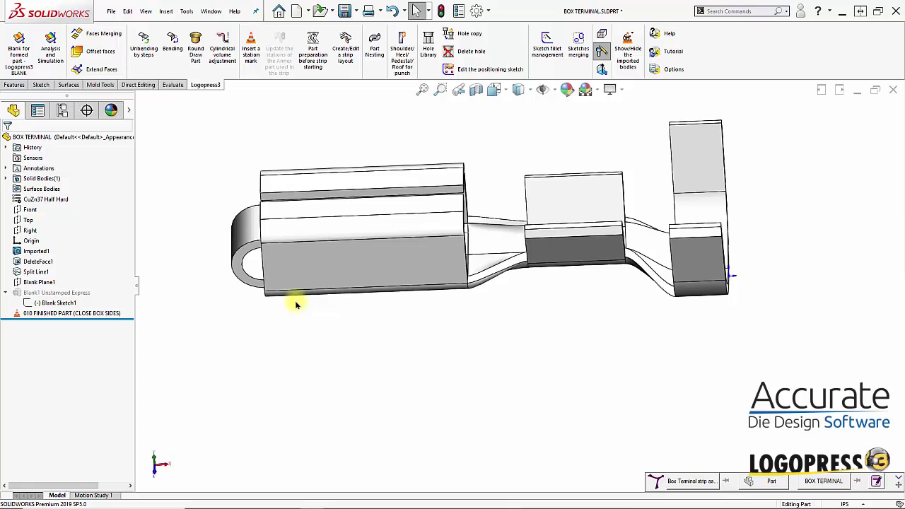
key("ctrl+7")
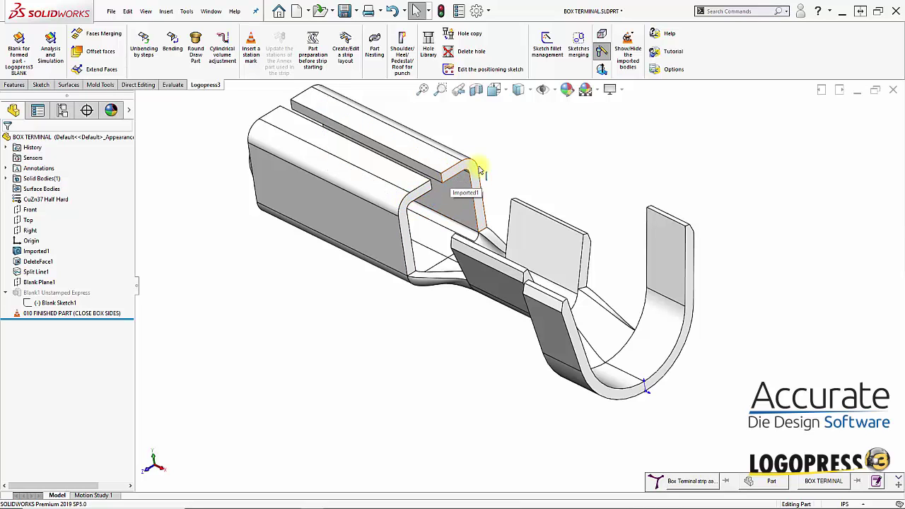
middle_click_drag(423, 284, 414, 262)
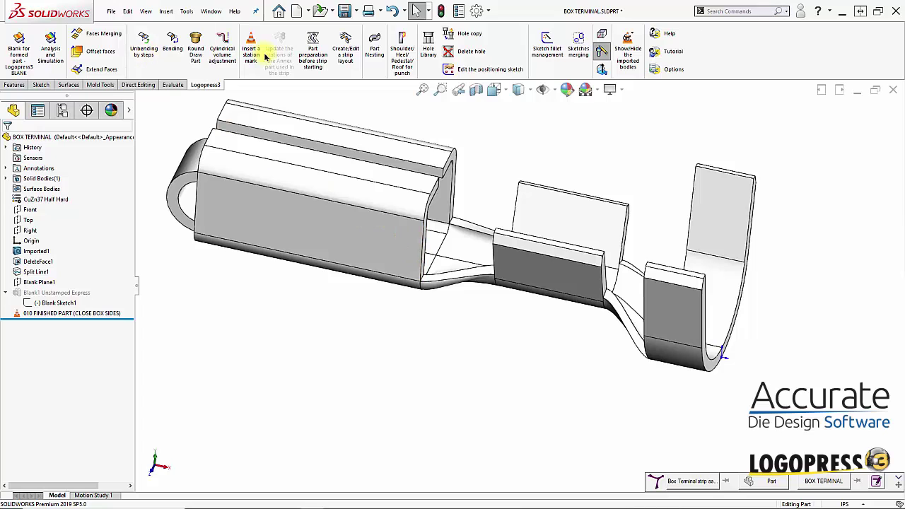
left_click(140, 85)
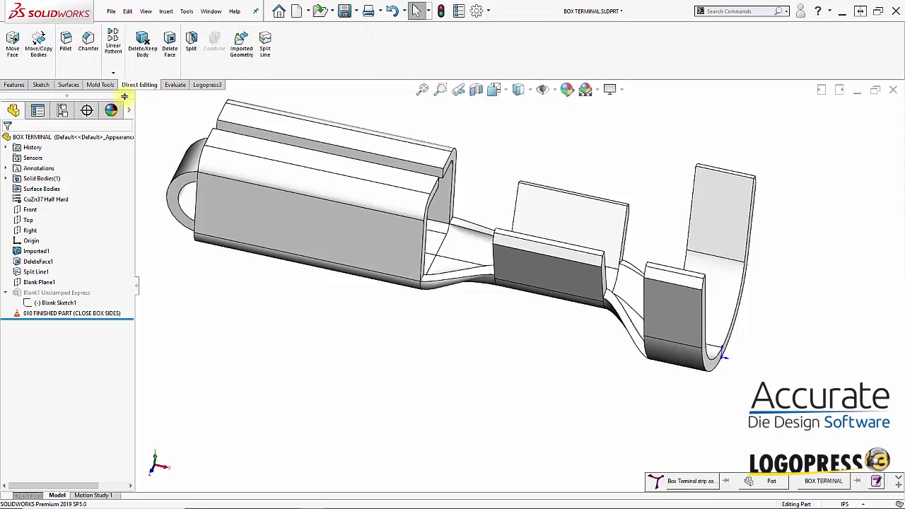
left_click(194, 48)
left_click(382, 220)
mouse_move(402, 310)
middle_mouse_down()
mouse_move(373, 296)
mouse_move(382, 257)
mouse_move(398, 280)
mouse_move(509, 308)
mouse_move(511, 283)
mouse_move(523, 289)
mouse_move(474, 299)
mouse_move(402, 292)
middle_mouse_up()
left_click(401, 297)
left_click(517, 270)
left_click(518, 291)
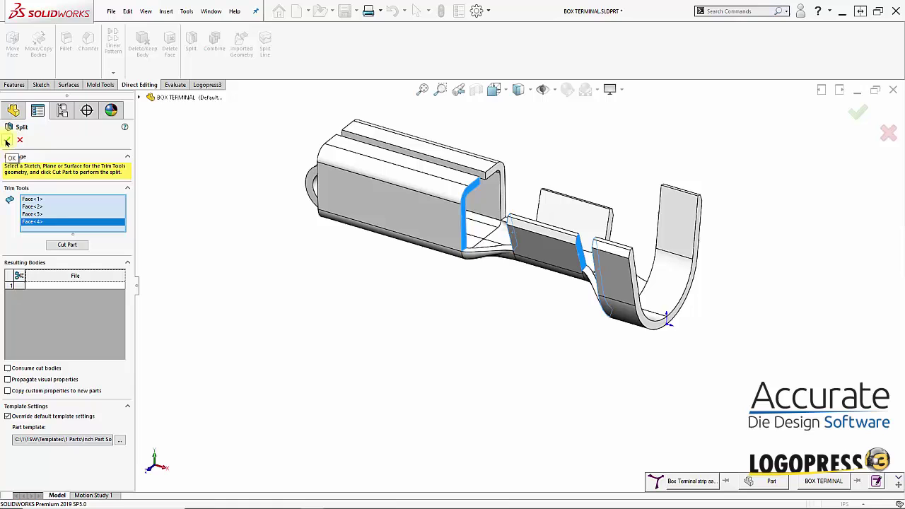
Cut the part with the selected faces and keep all five resulting bodies as separate solids
left_click(67, 244)
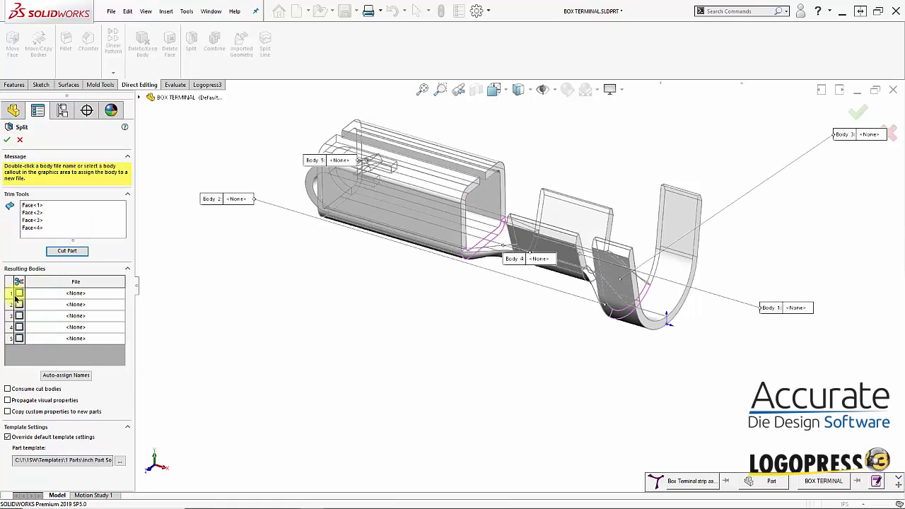
left_click(20, 304)
left_click(19, 315)
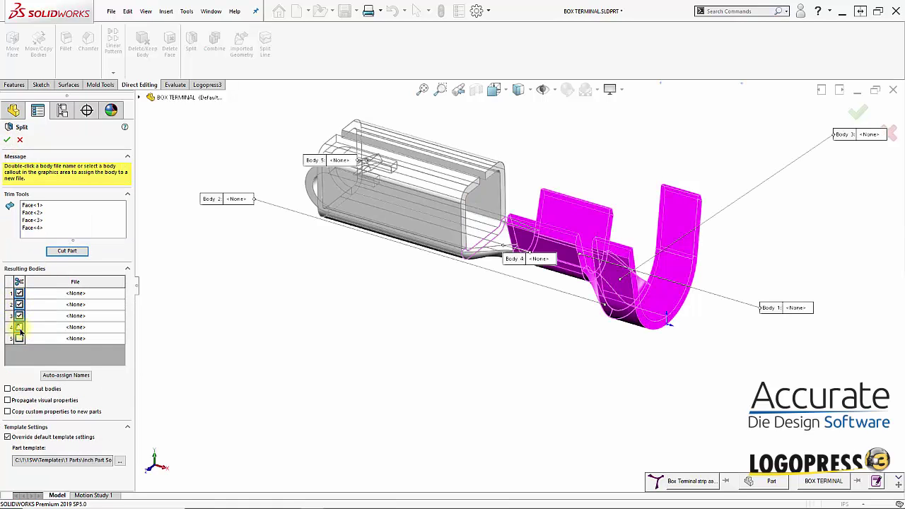
left_click(19, 327)
left_click(19, 338)
left_click(7, 140)
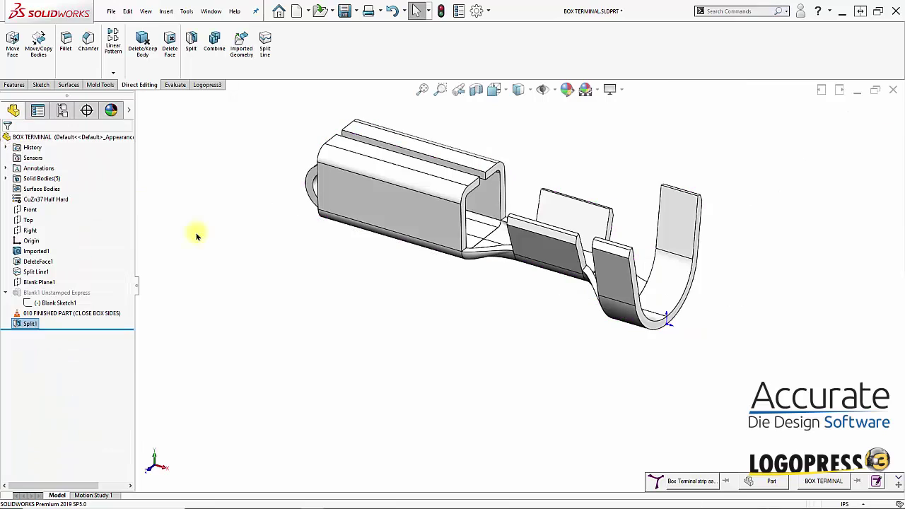
Start Unbending by steps on one inner bend between the box floor and side wall, with Moved center partial unbending at 20 degrees
middle_click_drag(424, 365, 330, 358)
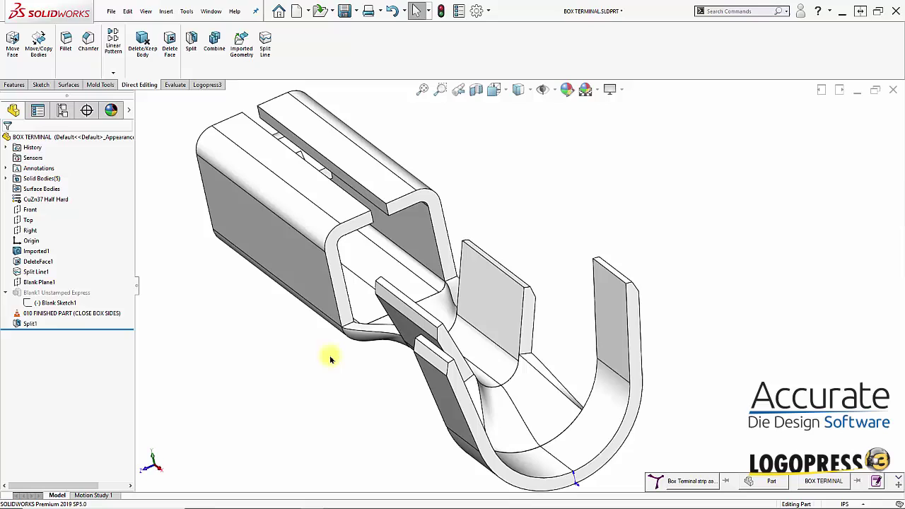
scroll(417, 318, "down", 8)
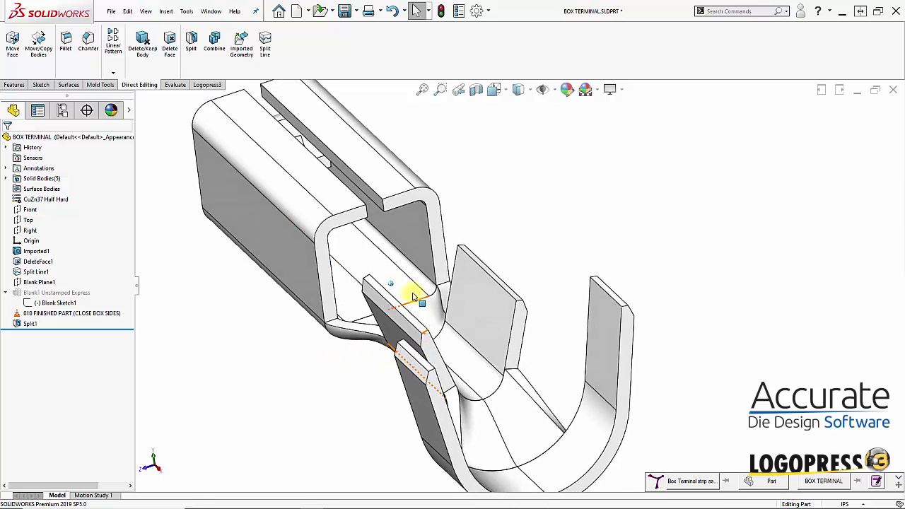
scroll(407, 313, "down", 2)
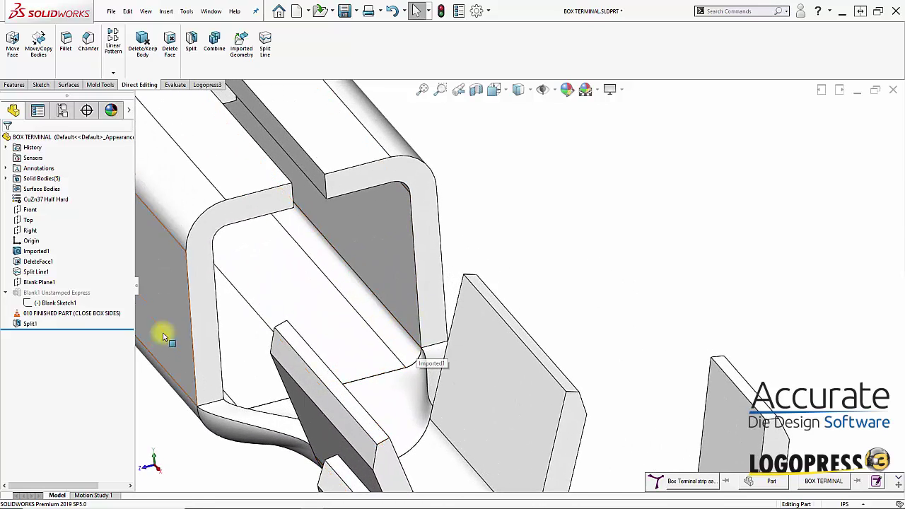
scroll(466, 347, "up", 1)
mouse_move(442, 325)
middle_mouse_down()
mouse_move(420, 323)
mouse_move(424, 307)
middle_mouse_up()
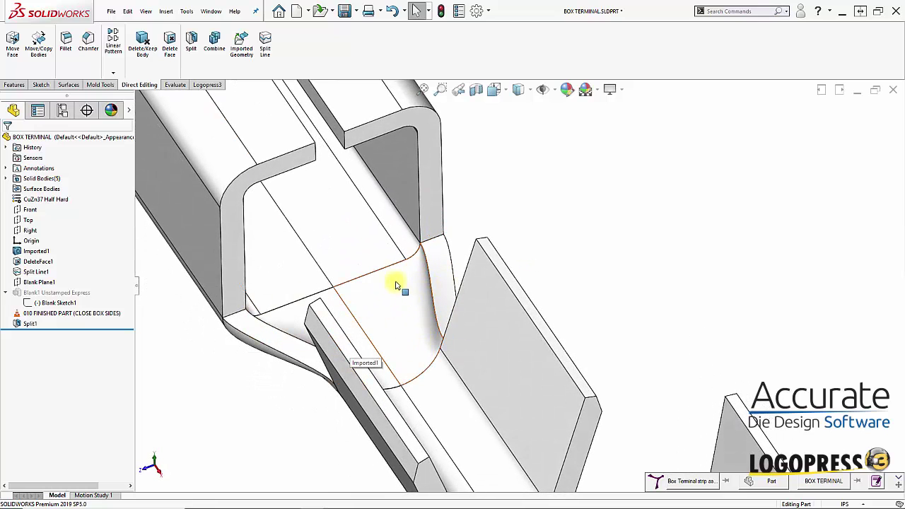
middle_click_drag(424, 273, 332, 297)
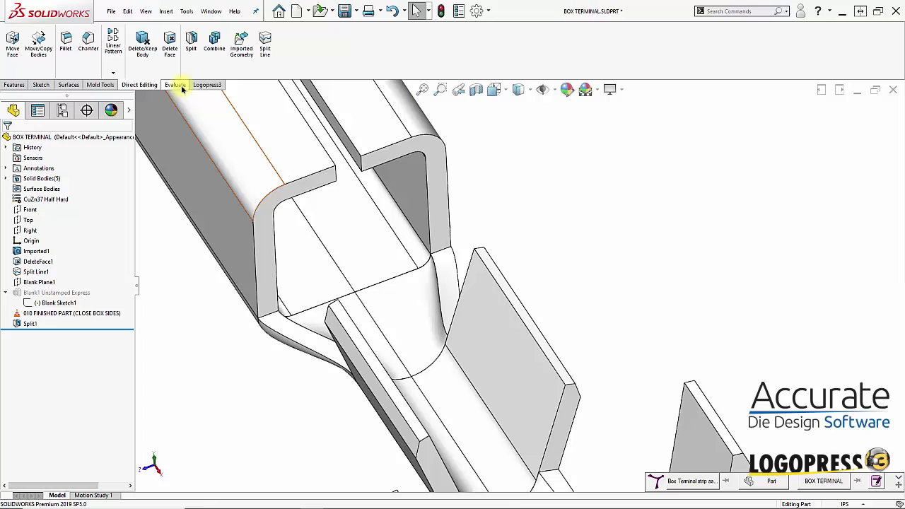
left_click(206, 85)
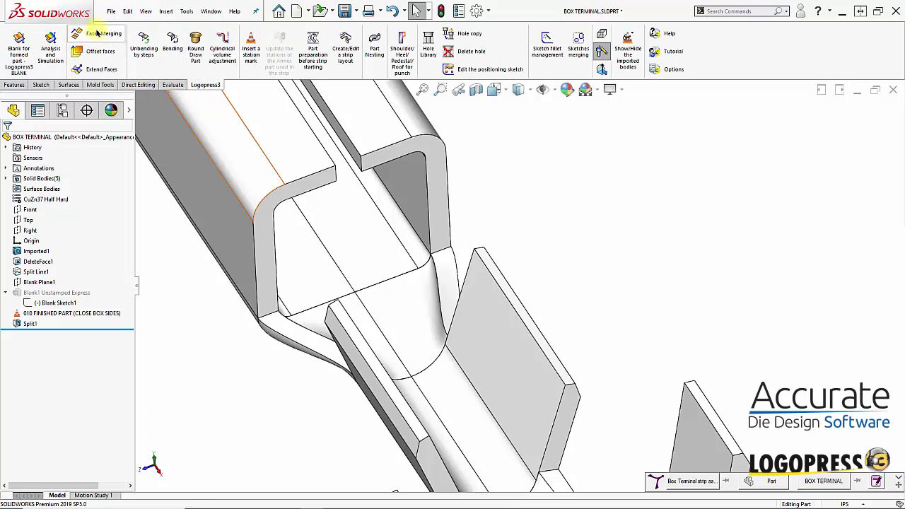
left_click(143, 46)
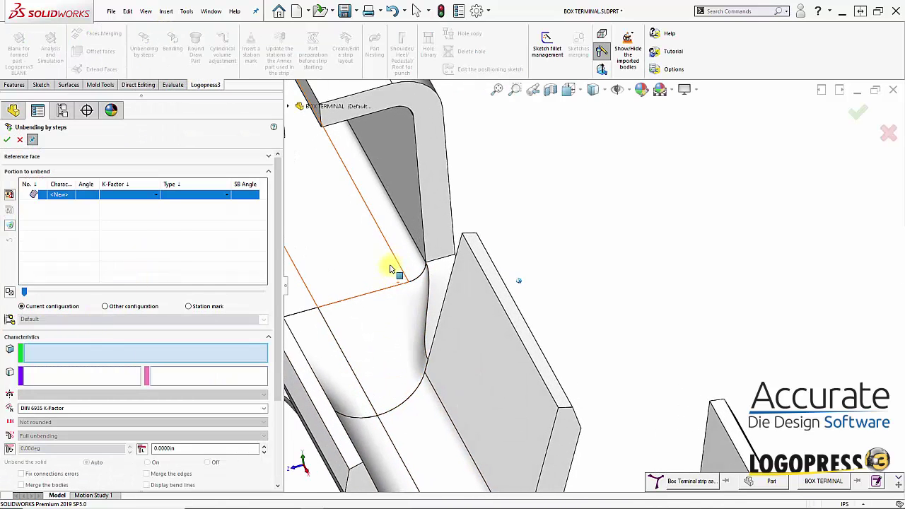
left_click(401, 252)
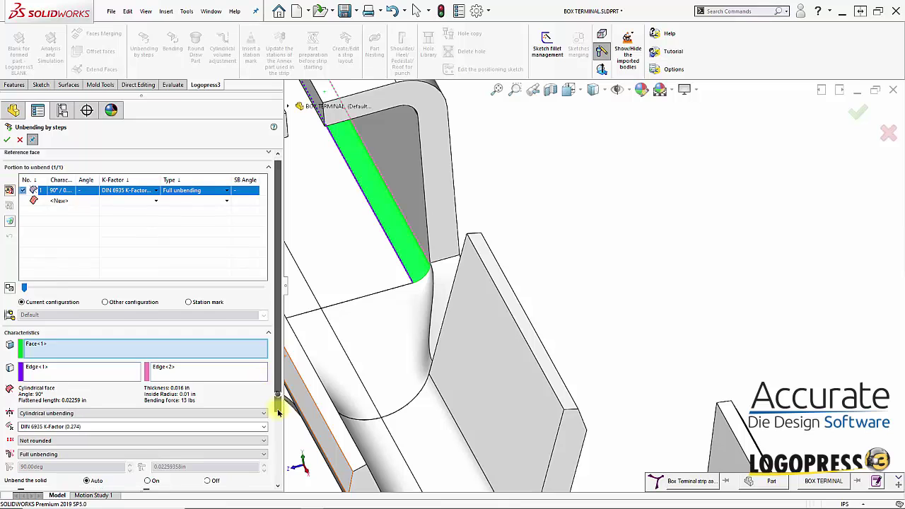
left_click_drag(274, 404, 275, 465)
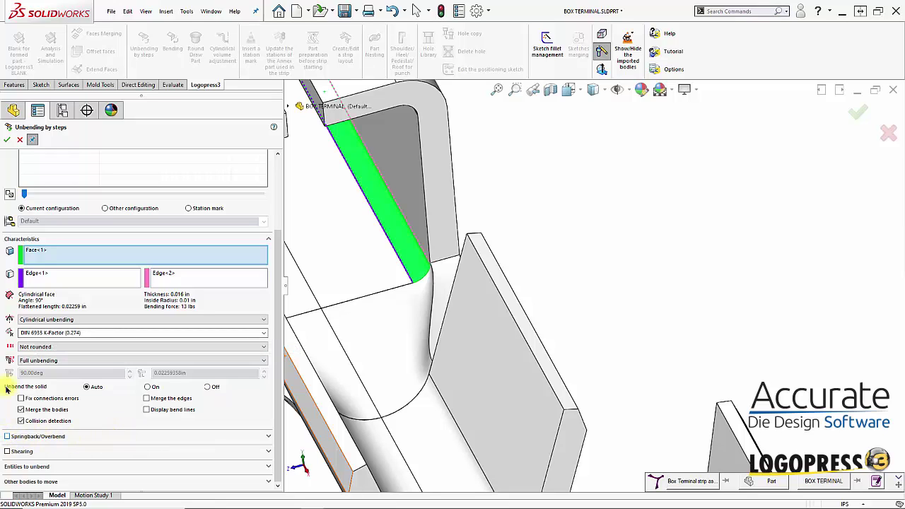
left_click(19, 361)
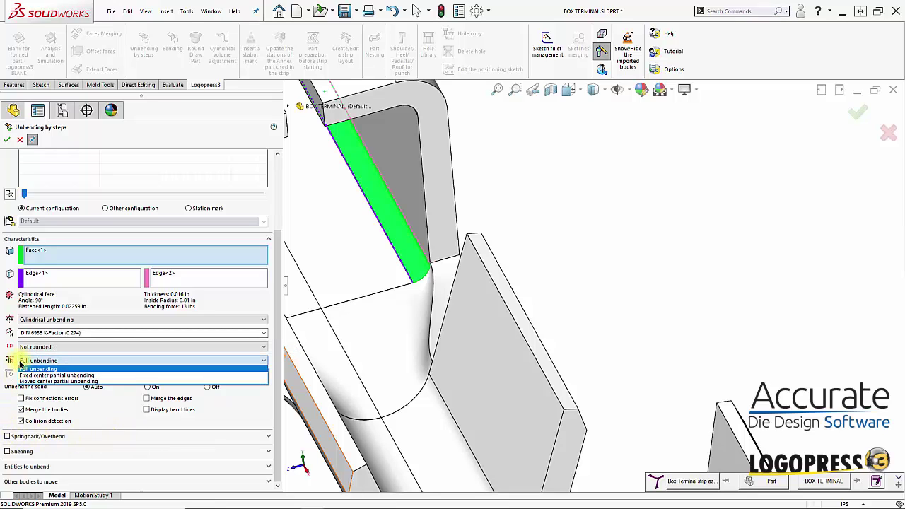
left_click(30, 378)
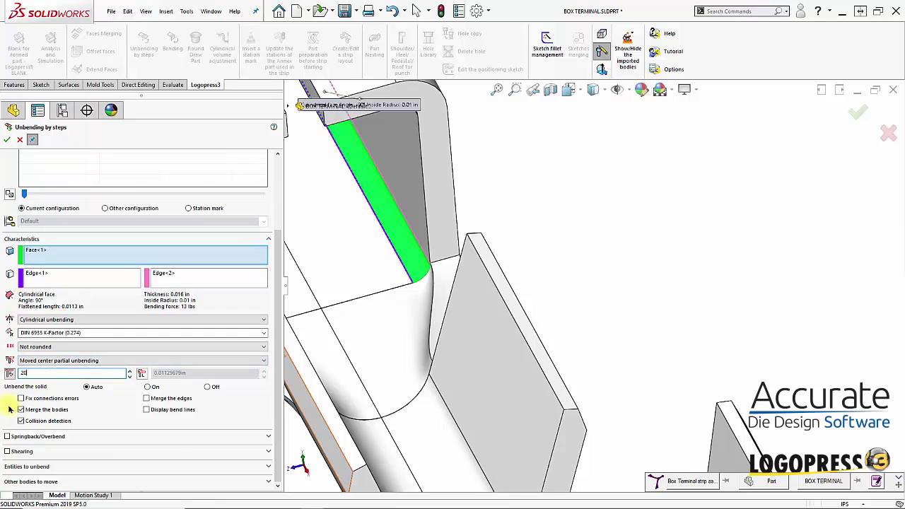
key("Return")
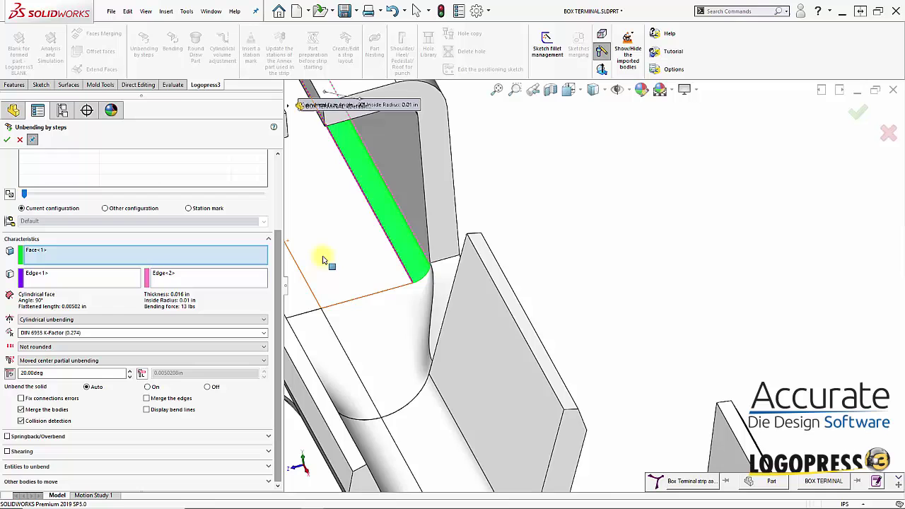
Add the opposite floor-to-wall bend of the box with Moved center partial unbending at 20 degrees and apply the unbending
middle_click_drag(321, 258, 415, 266)
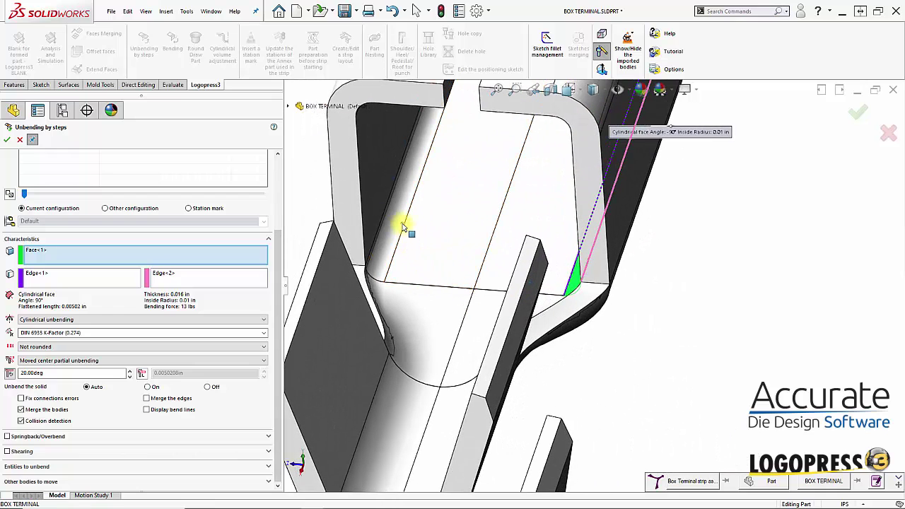
left_click(42, 361)
left_click(42, 381)
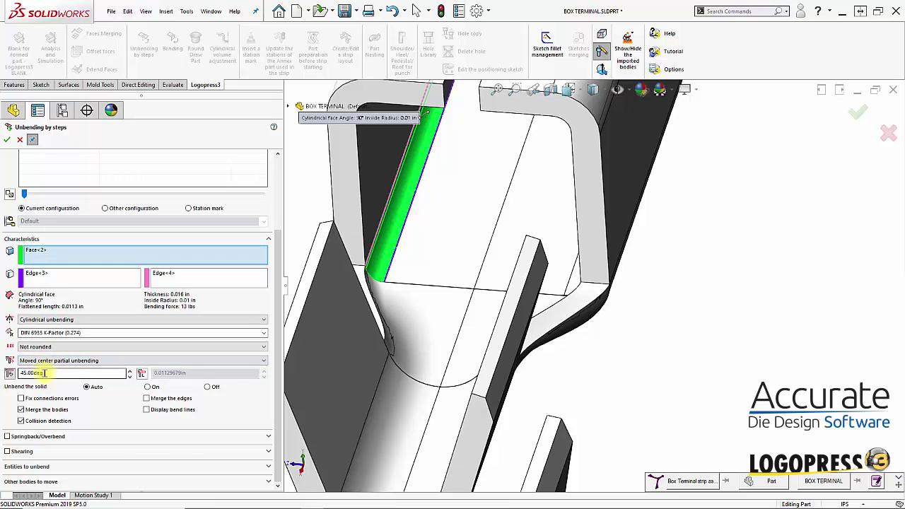
double_click(44, 373)
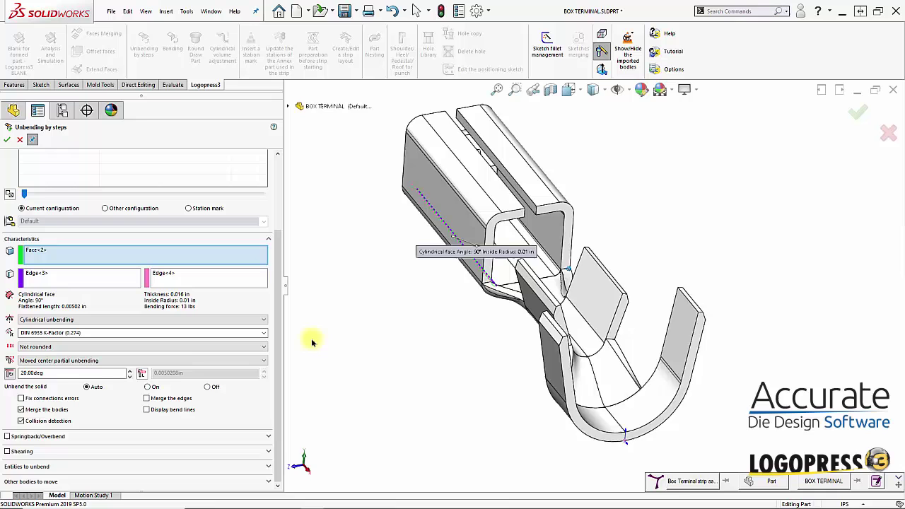
left_click(7, 139)
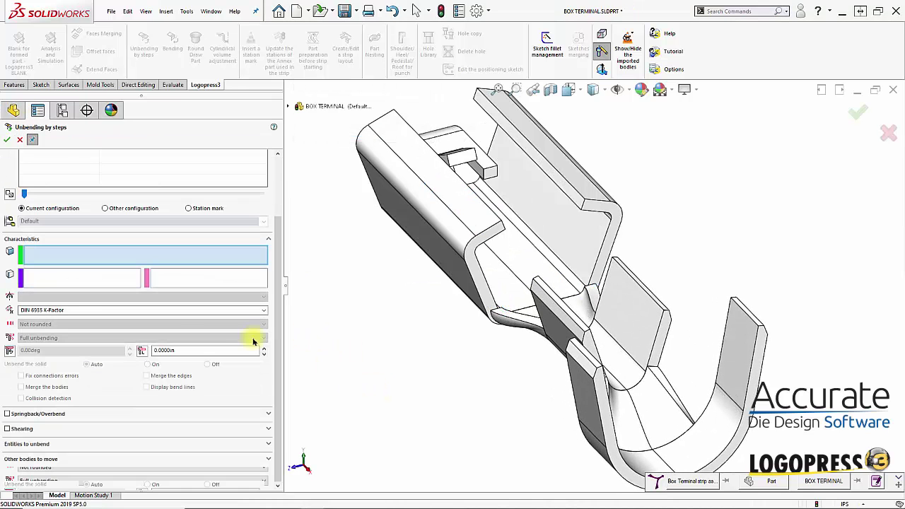
left_click(19, 140)
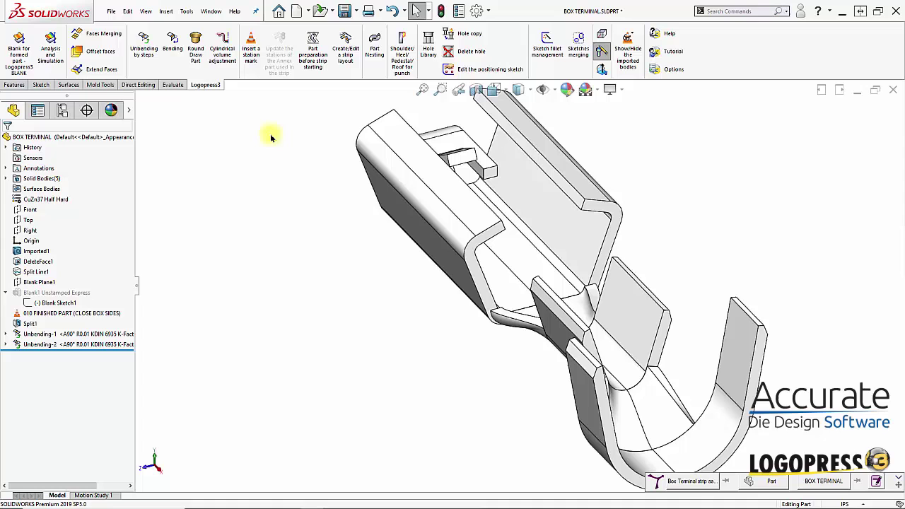
Insert a station mark after the two unbendings and name it 020 LEG RELAXED PARALLEL
left_click(251, 48)
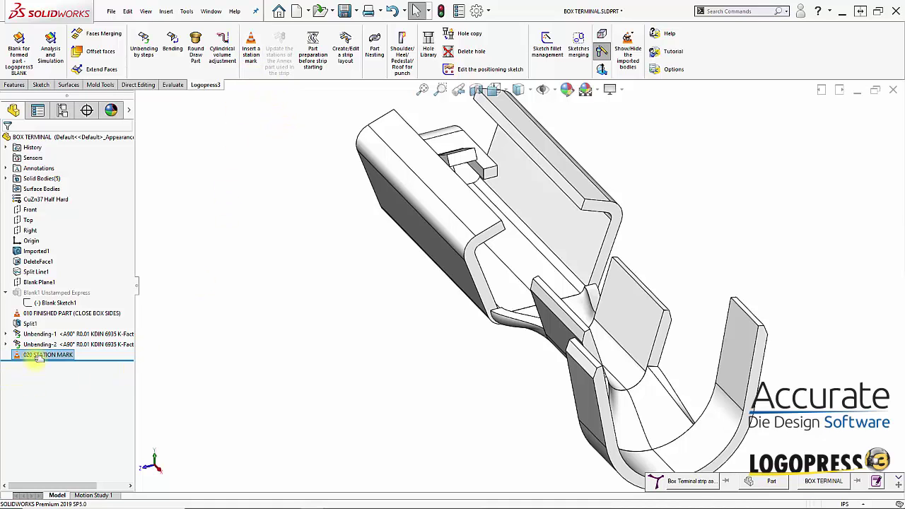
left_click(38, 357)
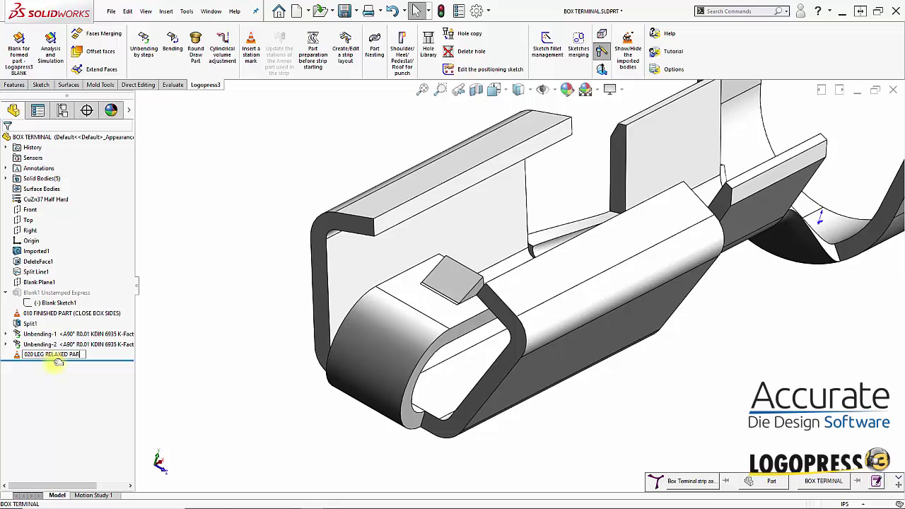
key("Return")
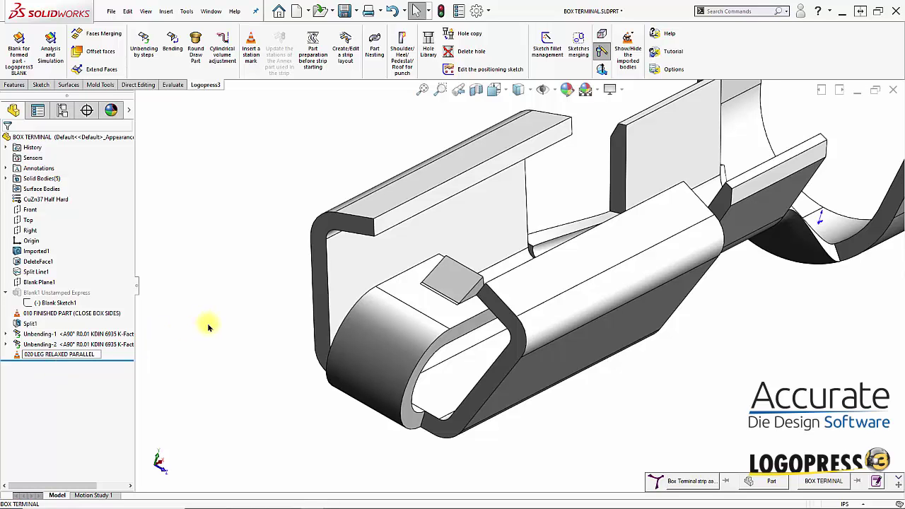
Show the temporary axes, including the one through the rounded curl at the box's front end
middle_click_drag(297, 287, 270, 361)
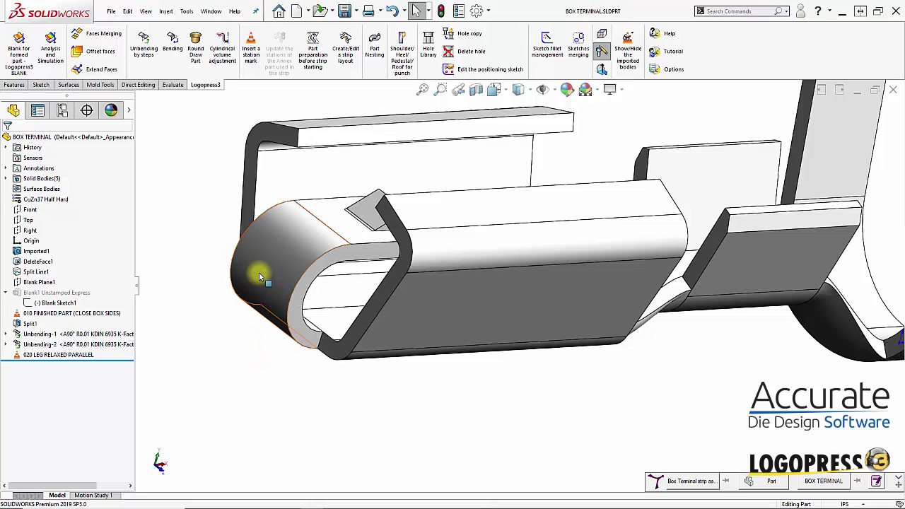
middle_click_drag(303, 276, 264, 226)
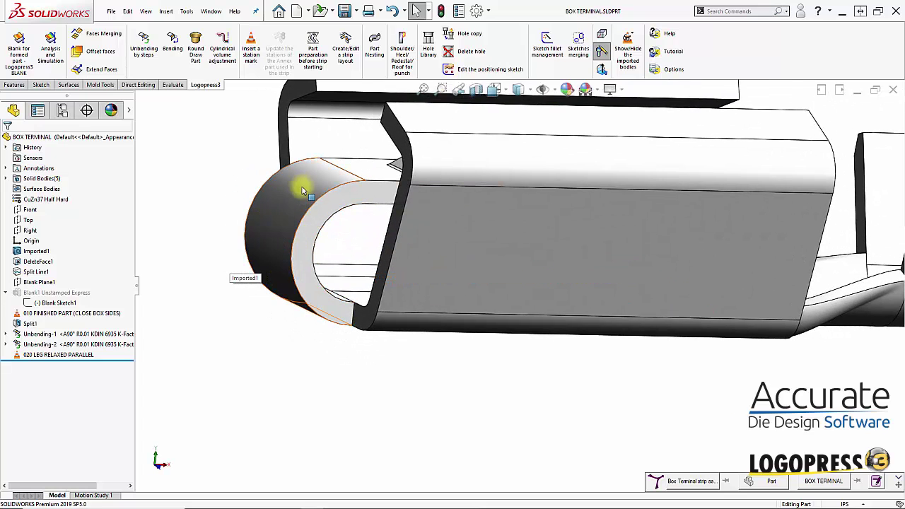
mouse_move(263, 245)
middle_mouse_down()
mouse_move(273, 111)
mouse_move(228, 91)
mouse_move(300, 255)
mouse_move(293, 243)
middle_mouse_up()
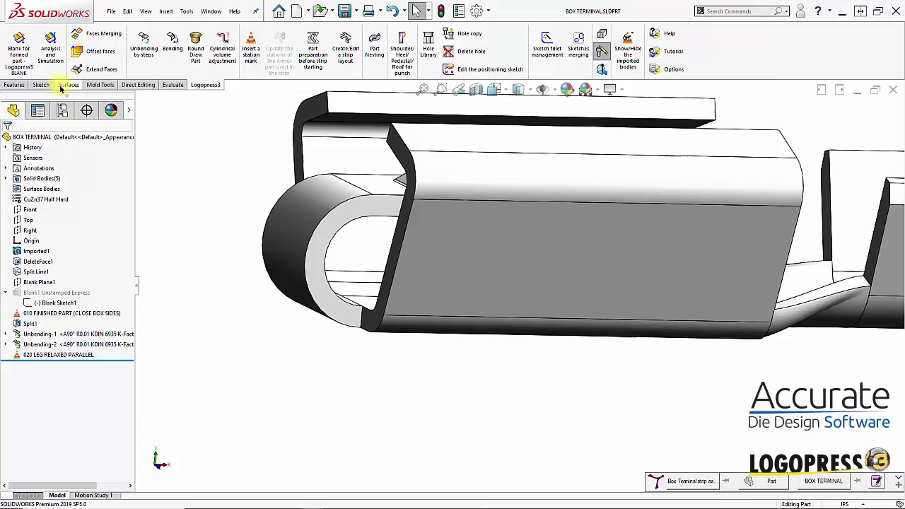
left_click(553, 91)
left_click(560, 132)
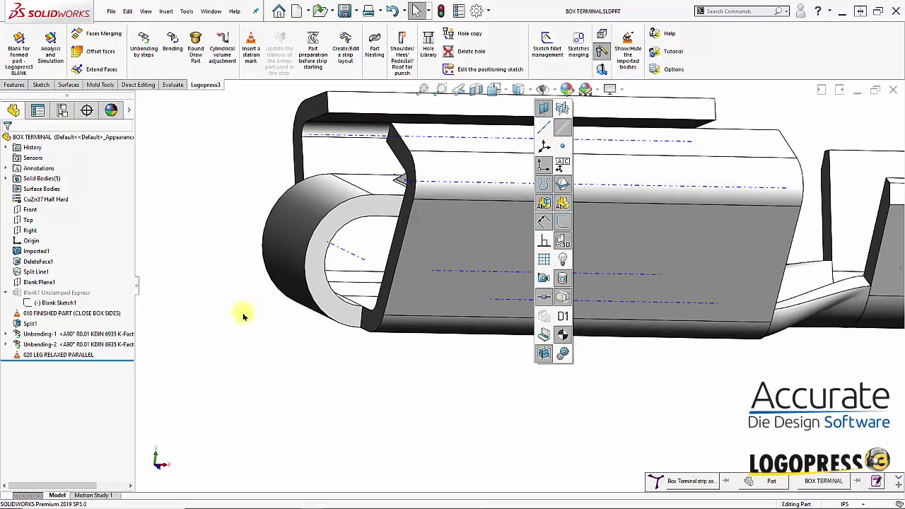
Create a reference plane through the front curl's temporary axis, angled 5 degrees to the Top plane
left_click(27, 221)
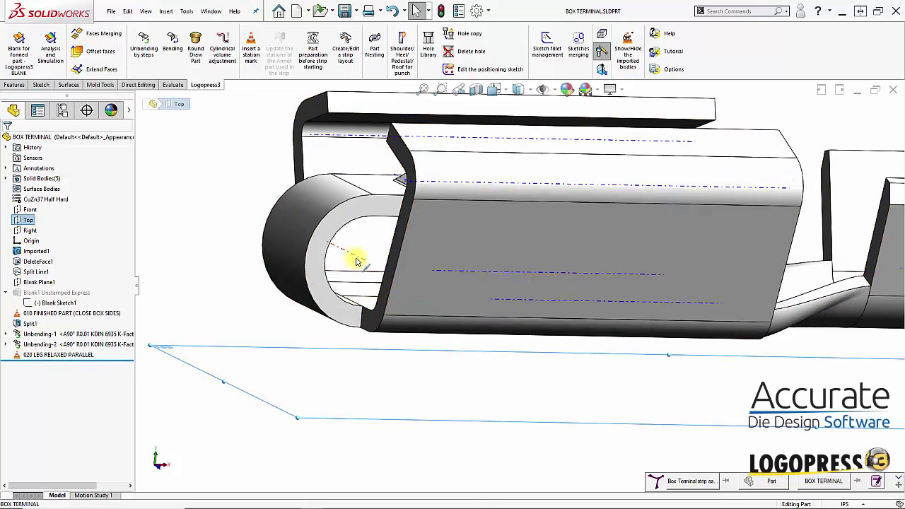
left_click(14, 85)
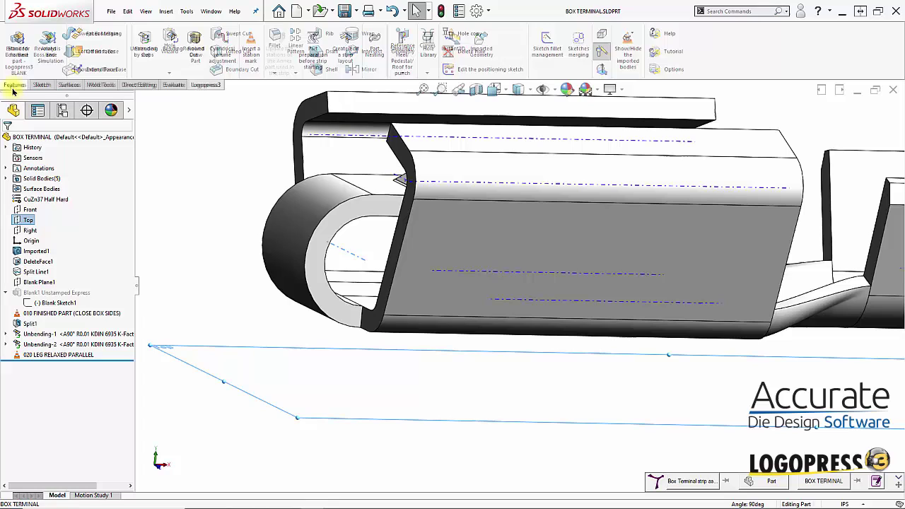
left_click(402, 48)
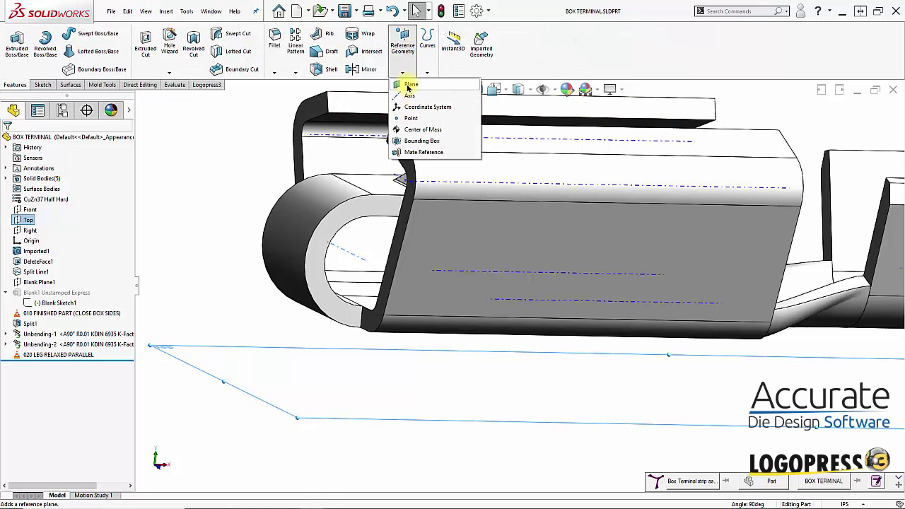
left_click(409, 86)
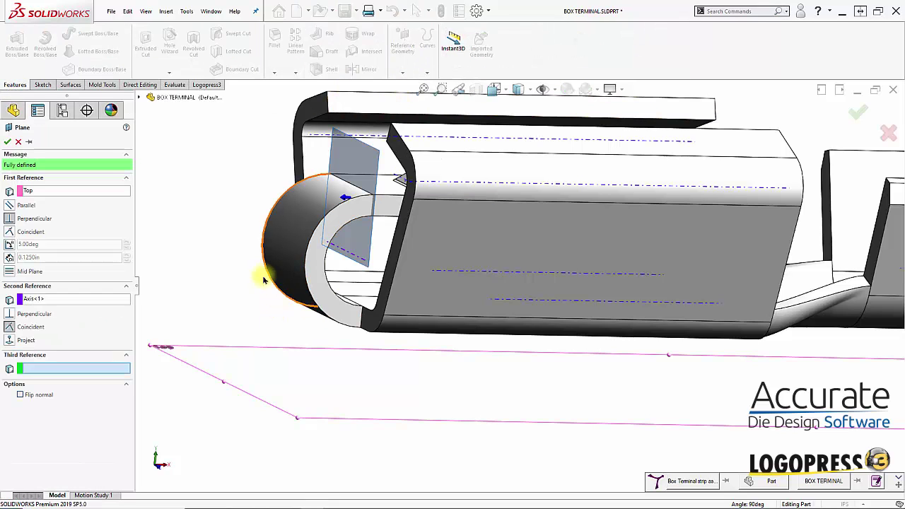
left_click(14, 247)
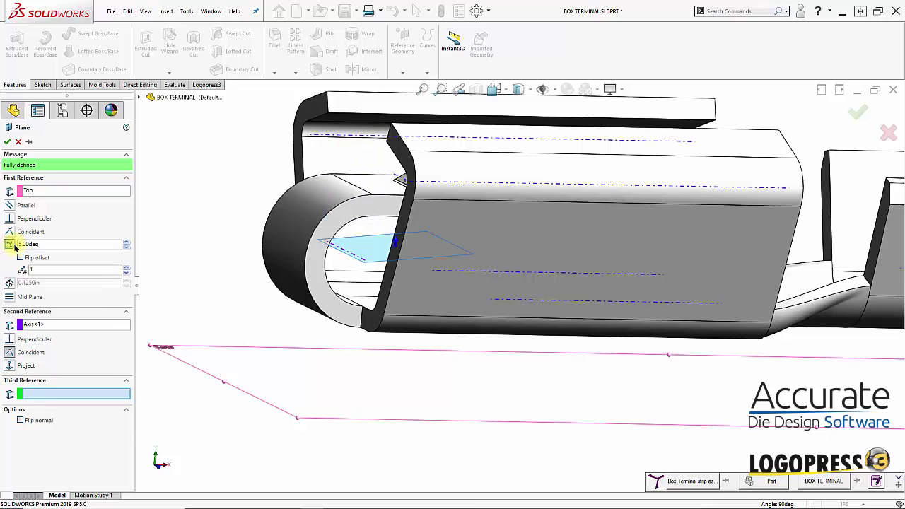
left_click(8, 142)
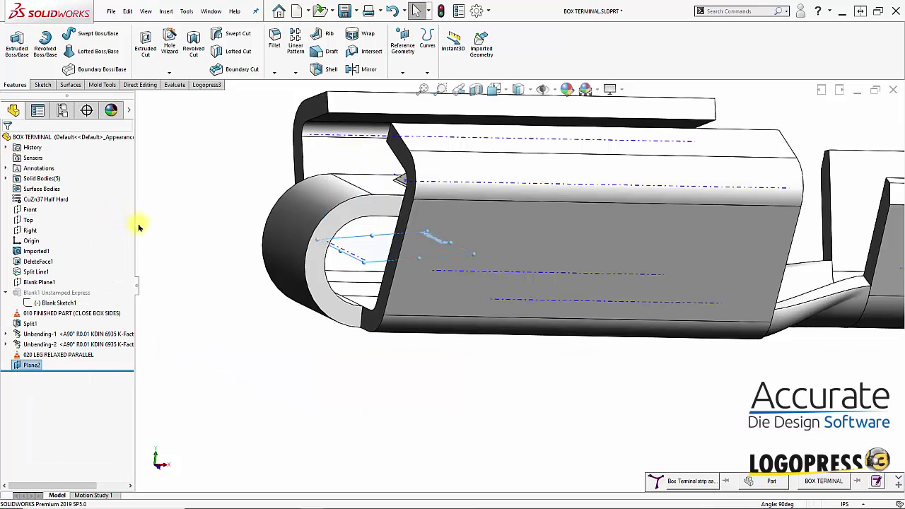
Hide the temporary axes again
left_click(554, 92)
left_click(562, 130)
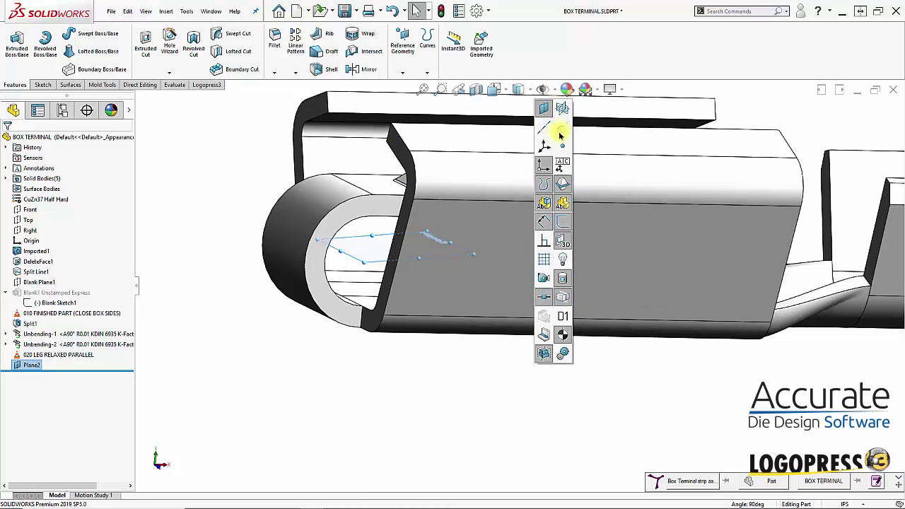
left_click(201, 320)
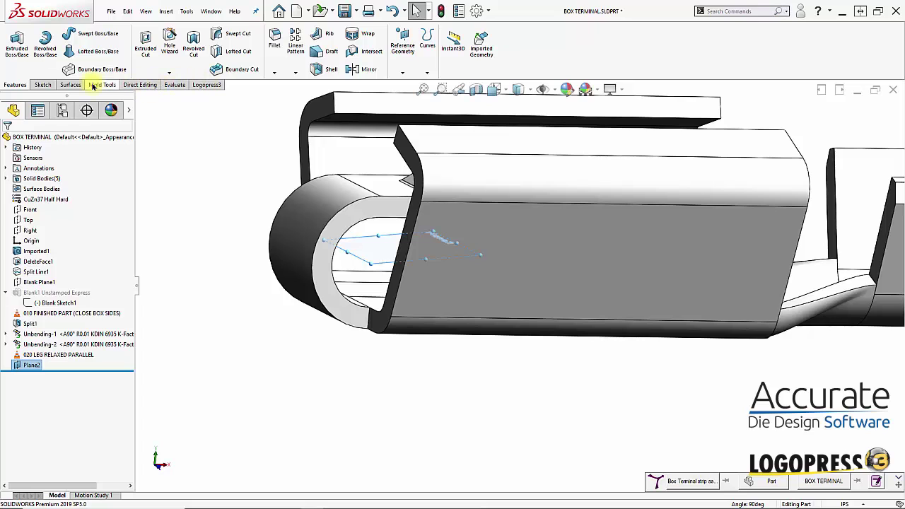
Divide the front curl's outer cylindrical face with a Split Line where the new angled plane crosses it
left_click(152, 85)
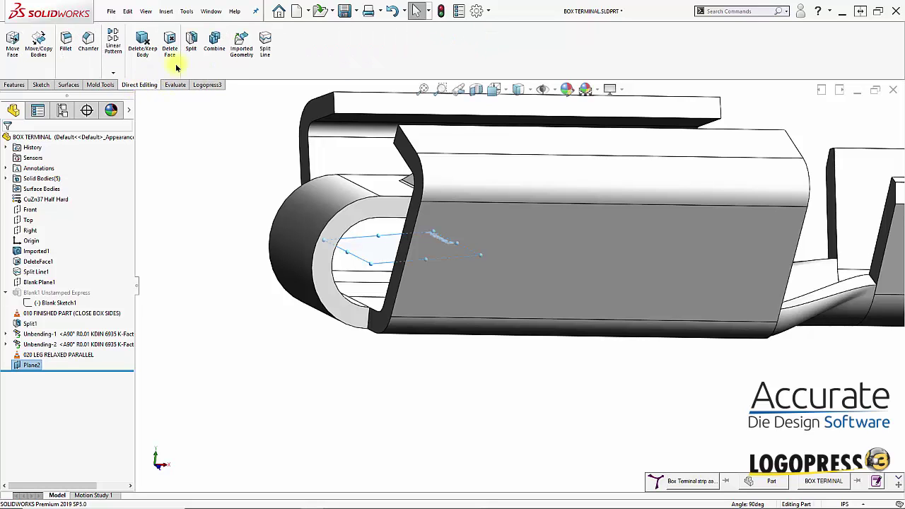
left_click(264, 44)
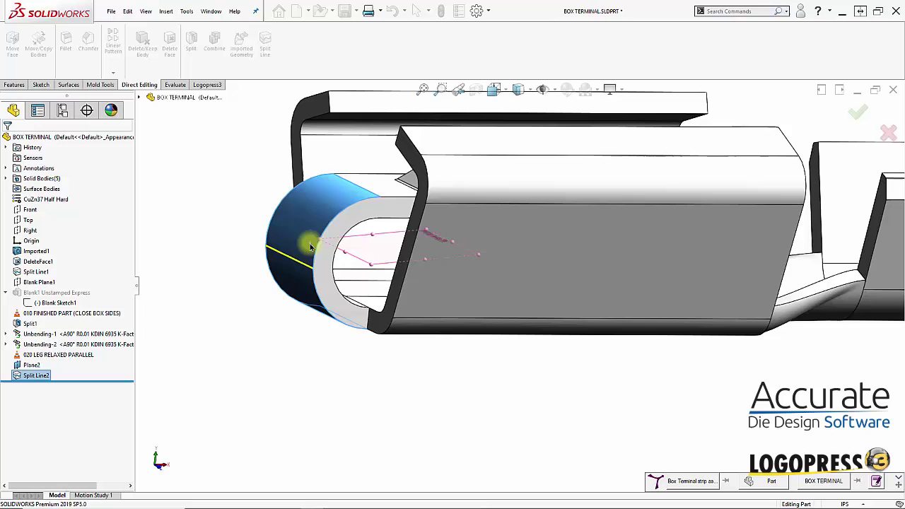
middle_click_drag(290, 327, 166, 326)
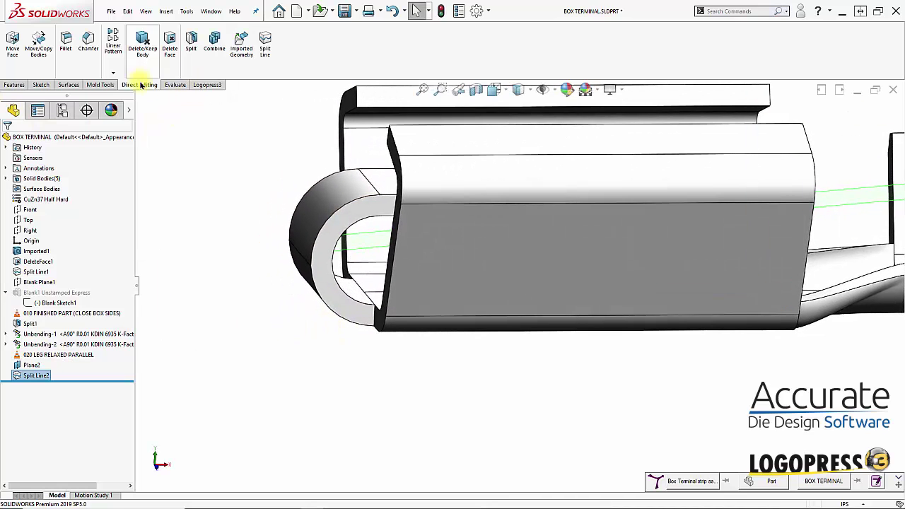
Start an Unbending by steps operation on the upper cylindrical face of the front curl, above the new split line
left_click(205, 85)
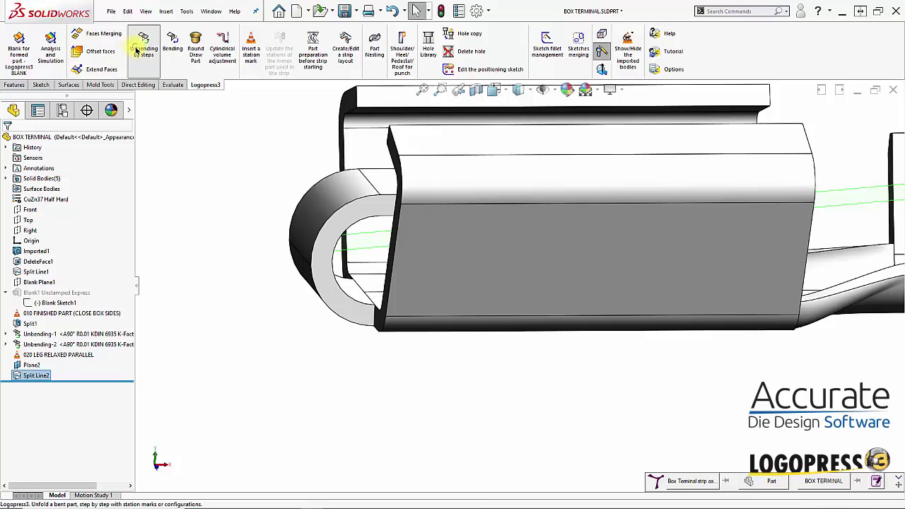
left_click(139, 49)
middle_click_drag(318, 304, 396, 260)
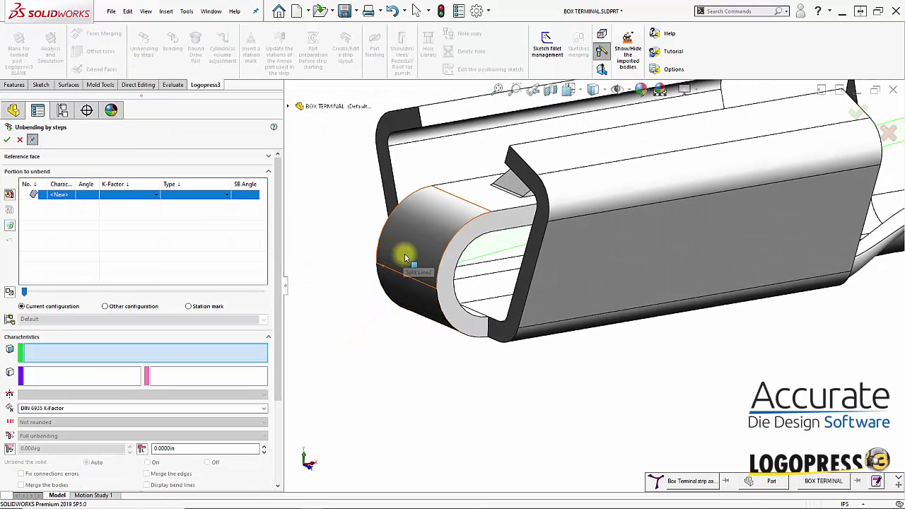
left_click(405, 258)
middle_click_drag(404, 318, 311, 311)
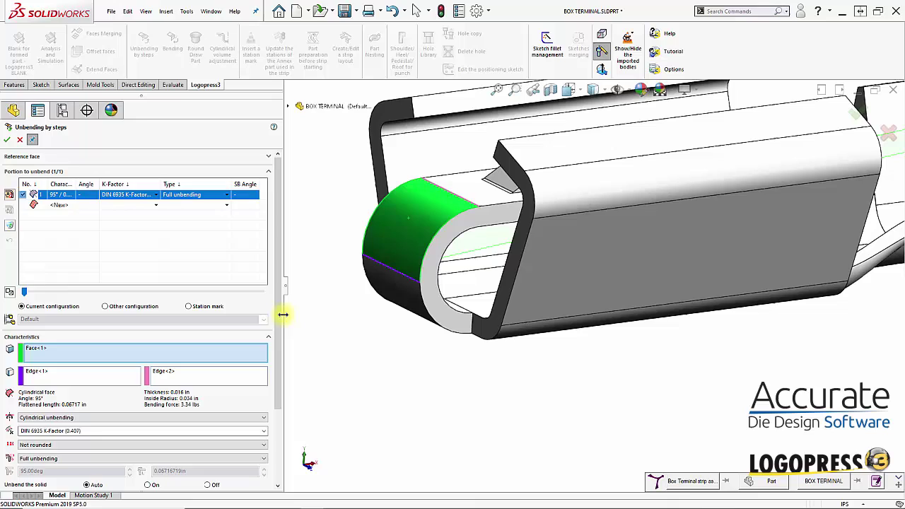
Apply a springback of 5 degrees to the selected curl face and create the overbend
left_click_drag(278, 314, 275, 410)
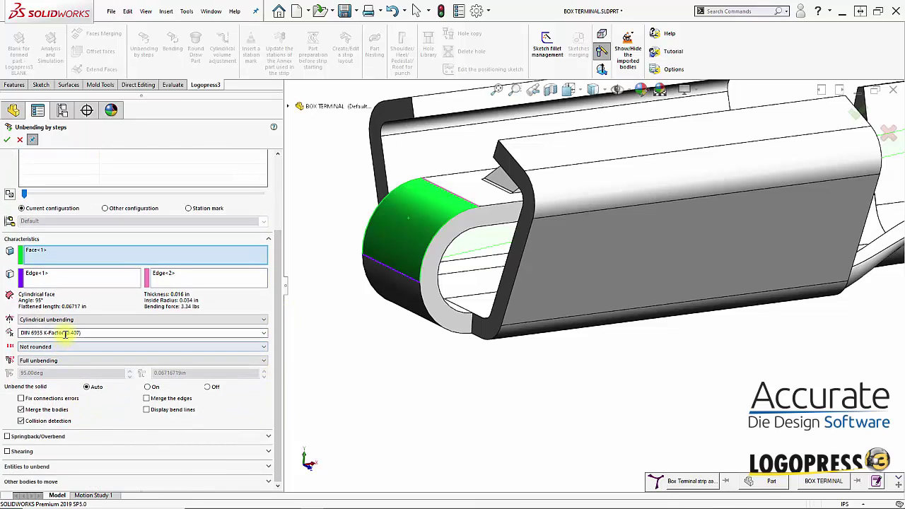
left_click(7, 436)
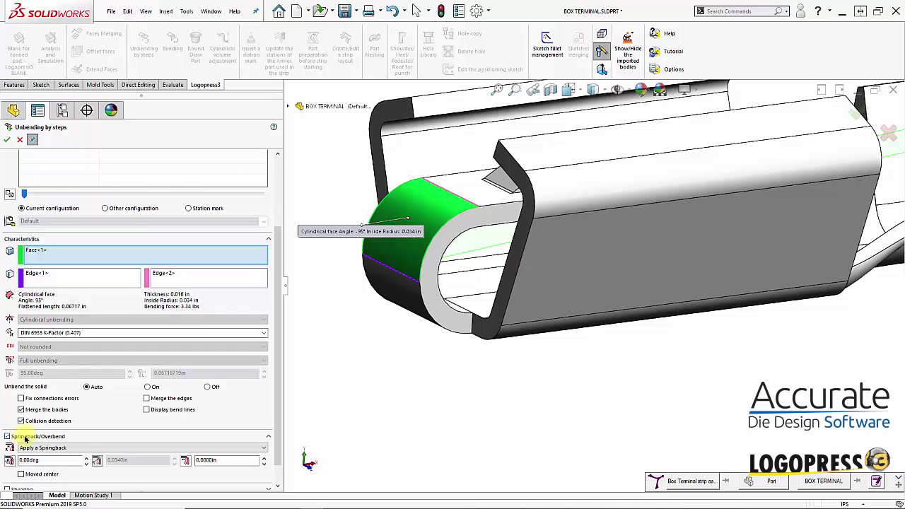
left_click_drag(278, 307, 278, 367)
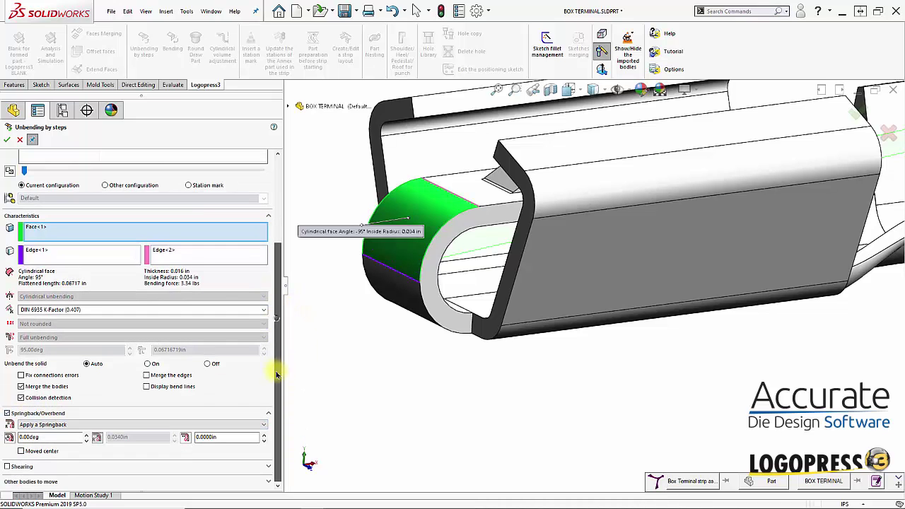
double_click(58, 437)
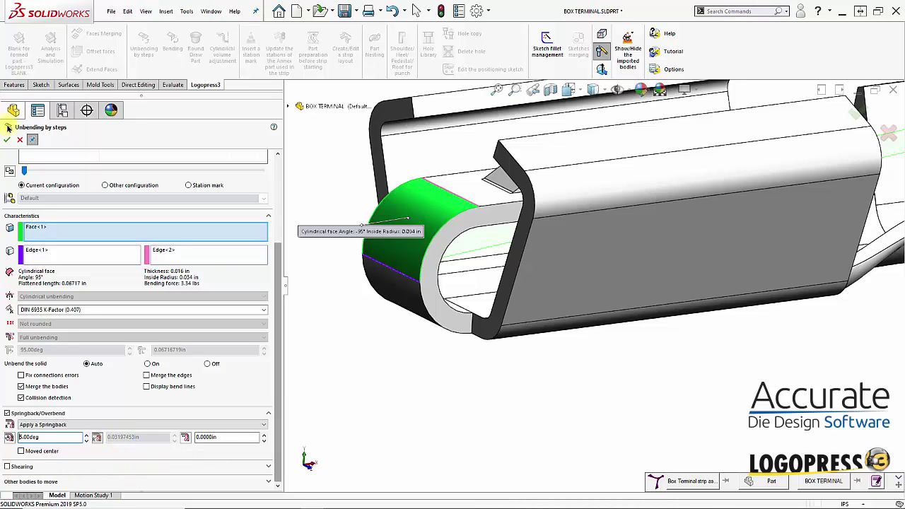
left_click(7, 139)
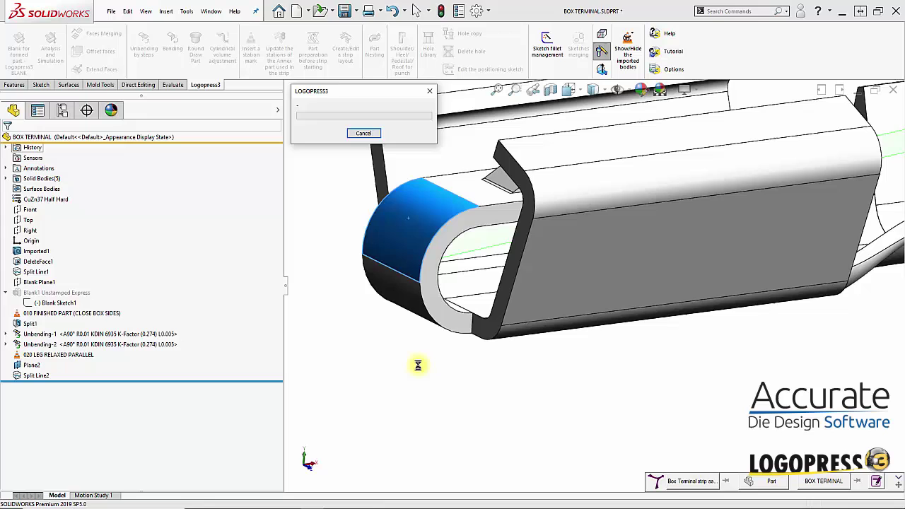
left_click(18, 140)
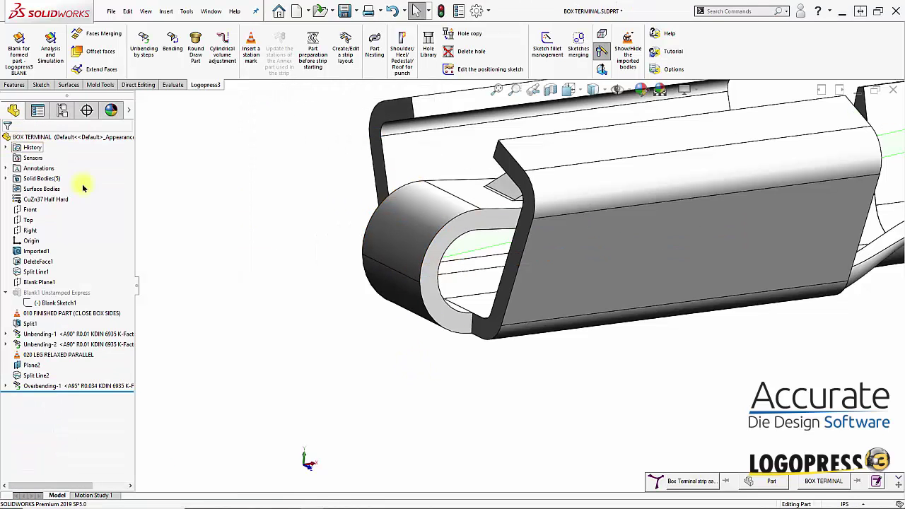
Compare the front curl before and after the overbend in a side view with hidden lines shown, using the rollback bar
left_click(425, 281)
key("ctrl+8")
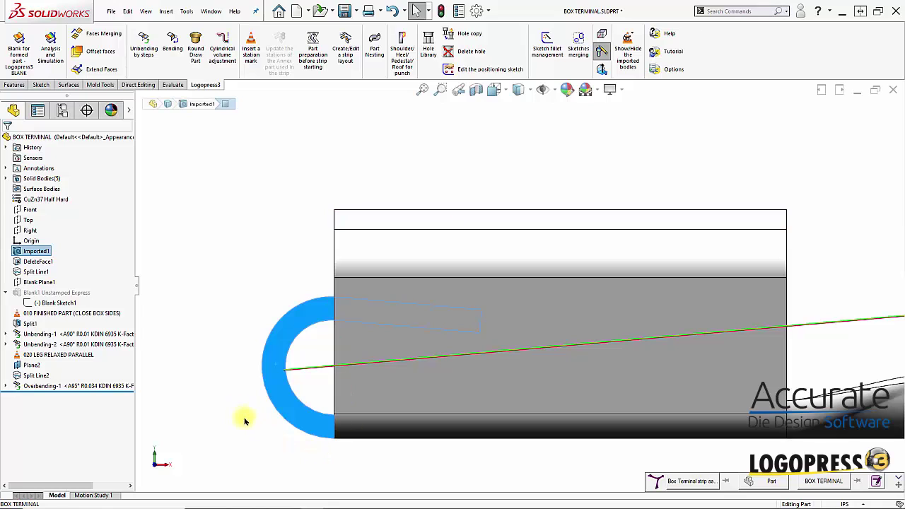
key("h")
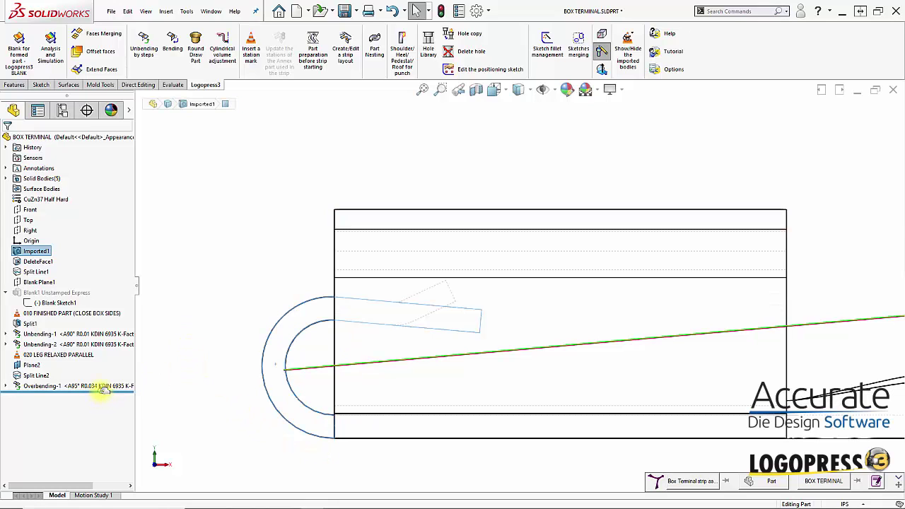
left_click_drag(97, 390, 103, 381)
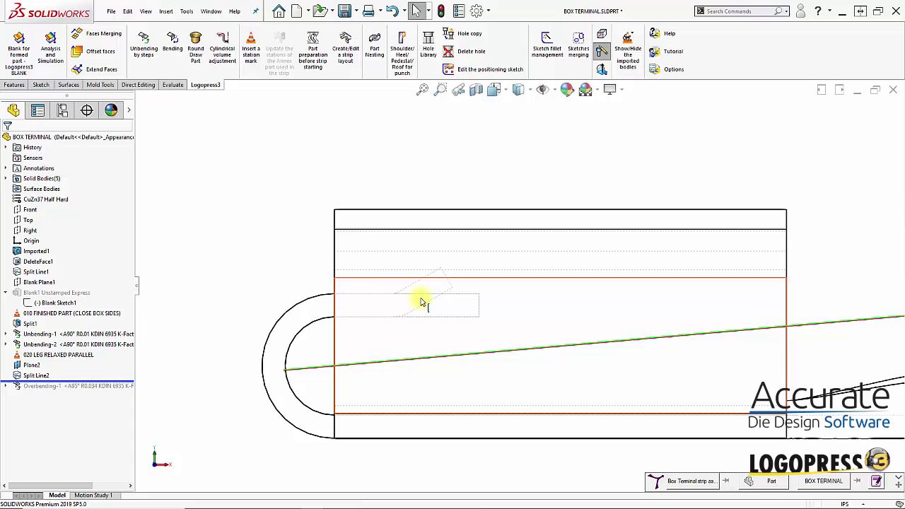
left_click_drag(99, 382, 99, 391)
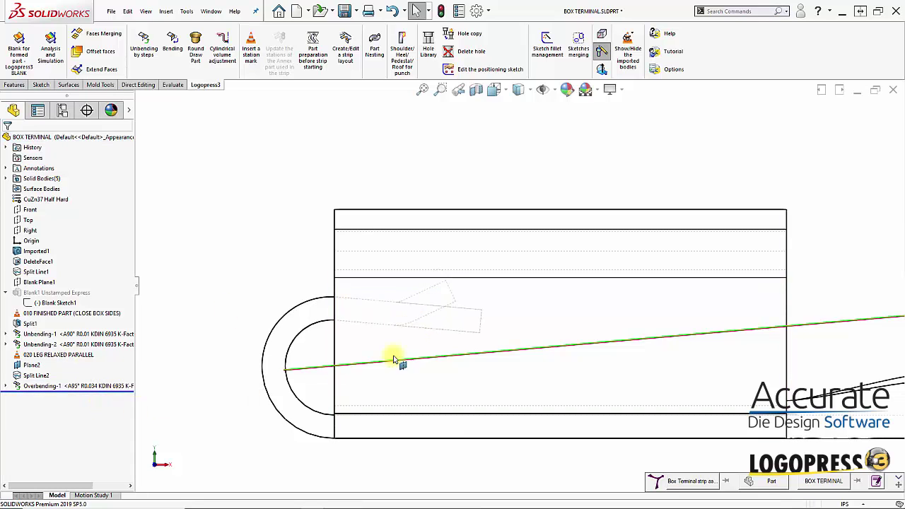
right_click_drag(238, 415, 259, 368)
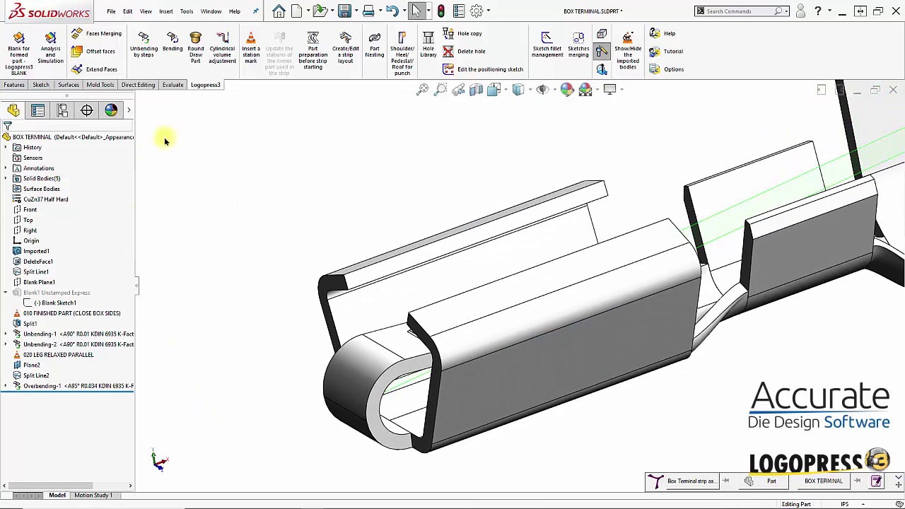
Insert a station mark after the overbend and name it 030 OVERBEND 5 DEGREES
left_click(251, 43)
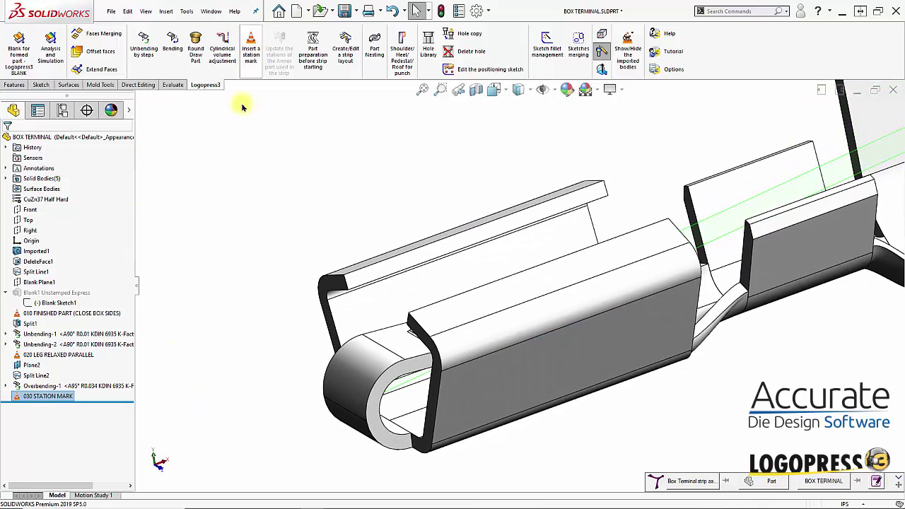
left_click(41, 396)
left_click_drag(35, 397, 138, 405)
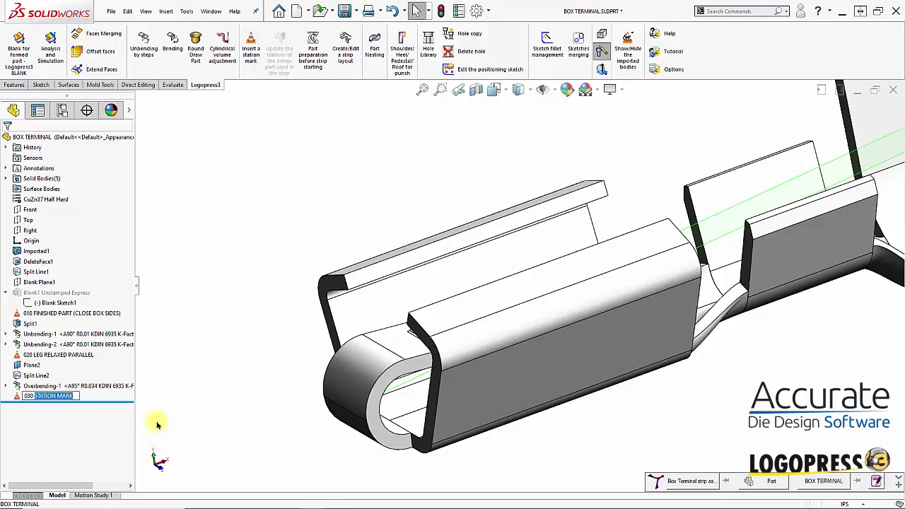
key("BackSpace")
left_click(203, 341)
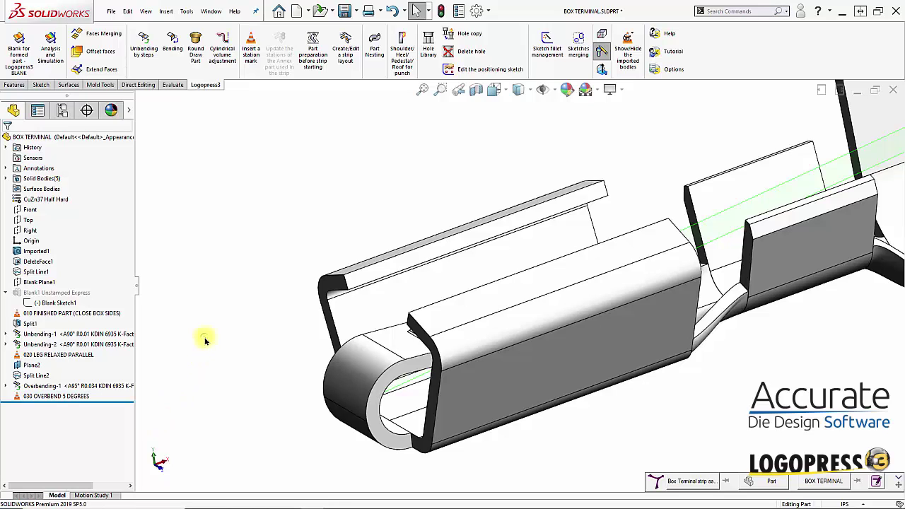